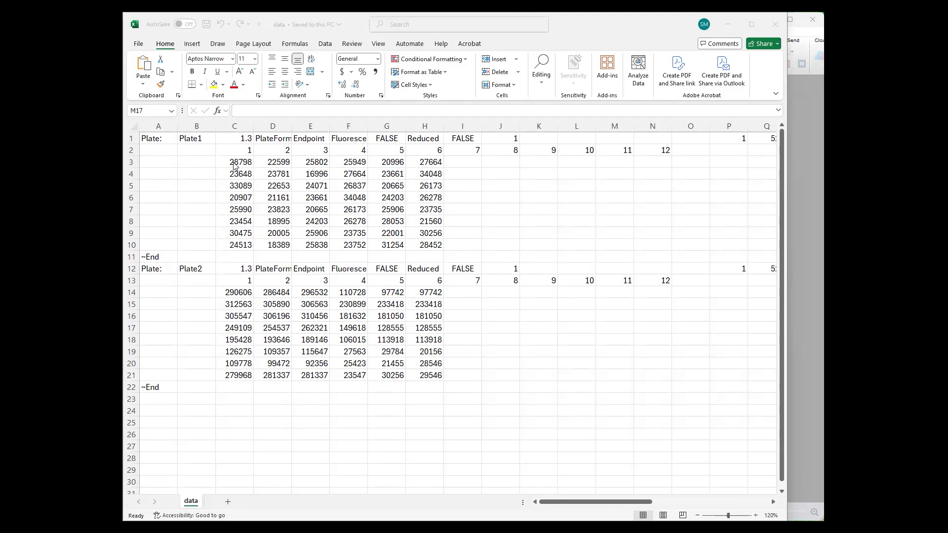
- Examine the Plate1 readings in C3:H10 and the Plate2 readings in C14:H21
drag(235, 164, 434, 248)
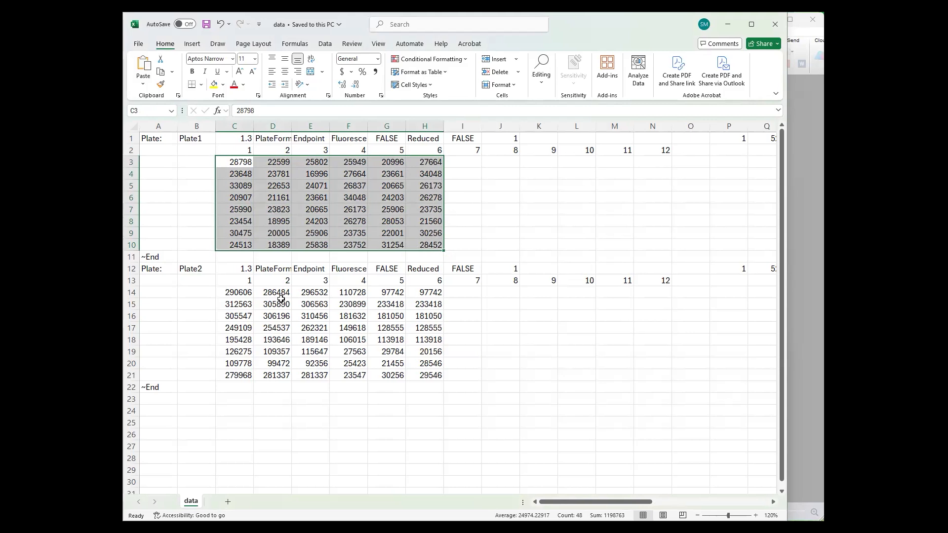
drag(231, 290, 425, 374)
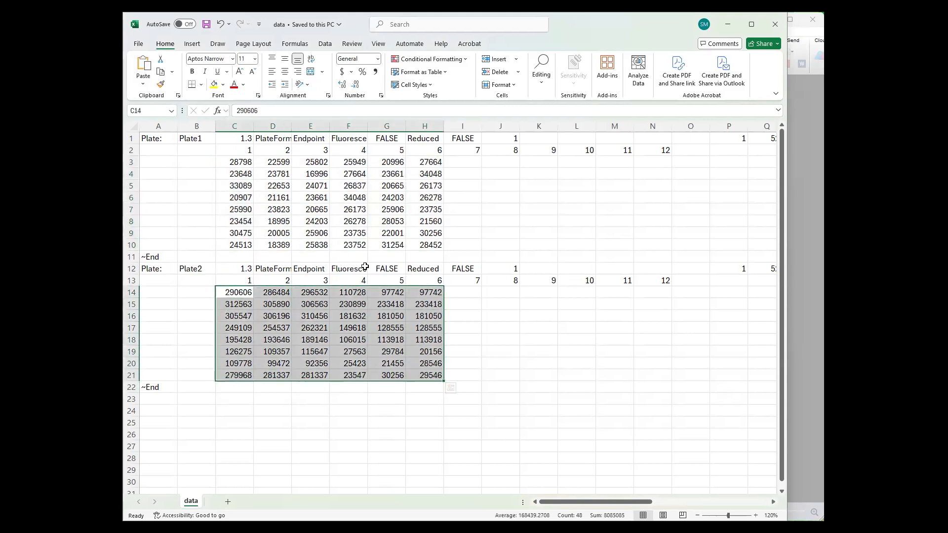
drag(241, 163, 272, 236)
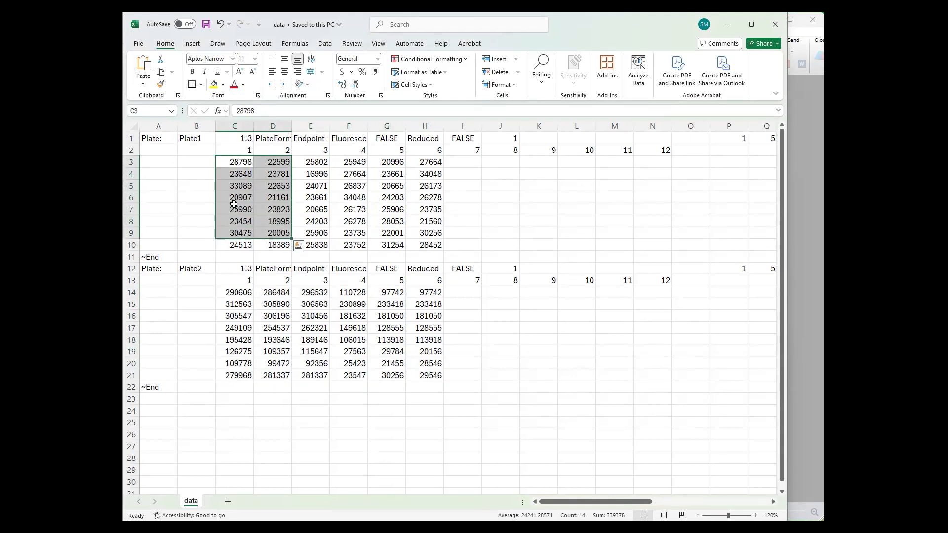
drag(237, 297, 242, 318)
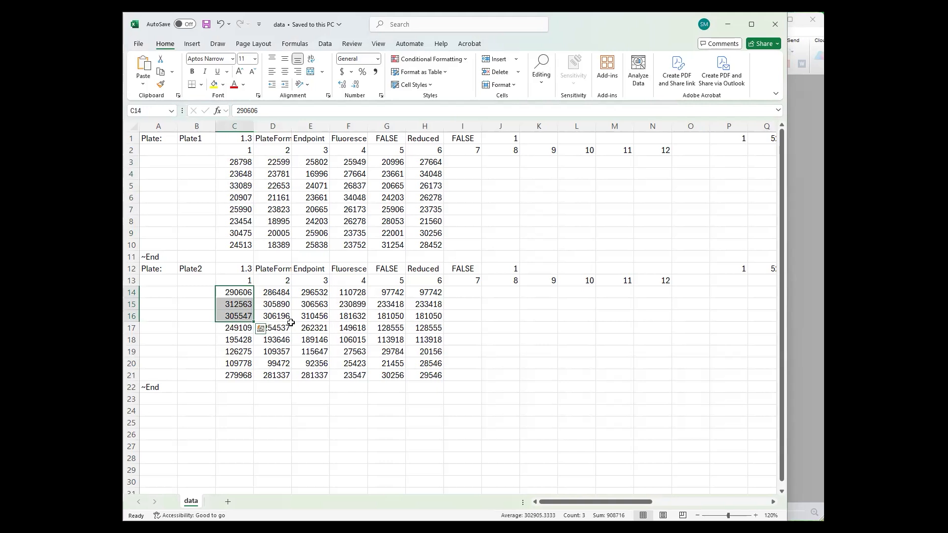
drag(241, 163, 421, 243)
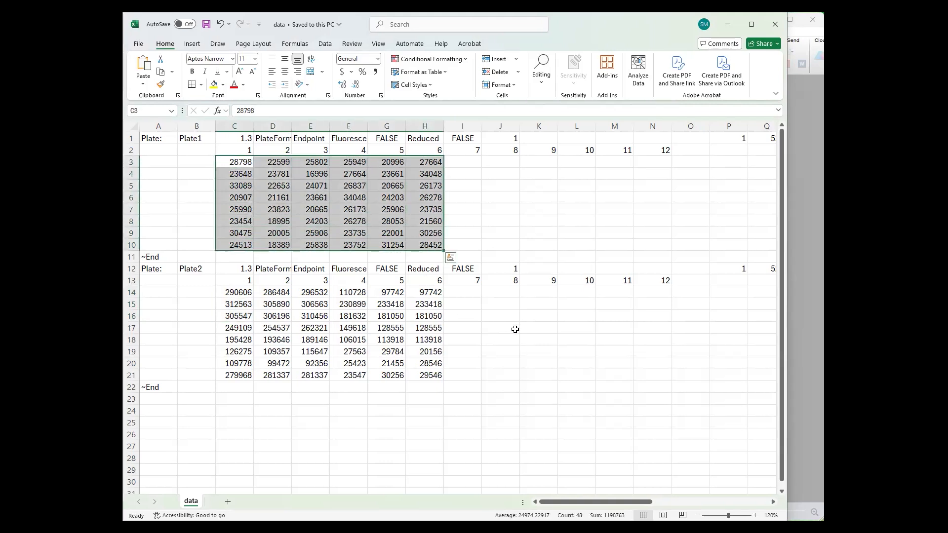
drag(234, 293, 359, 380)
drag(237, 161, 392, 224)
- Delete rows 1 and 2, which hold the Plate1 header information and column numbers
drag(131, 138, 138, 156)
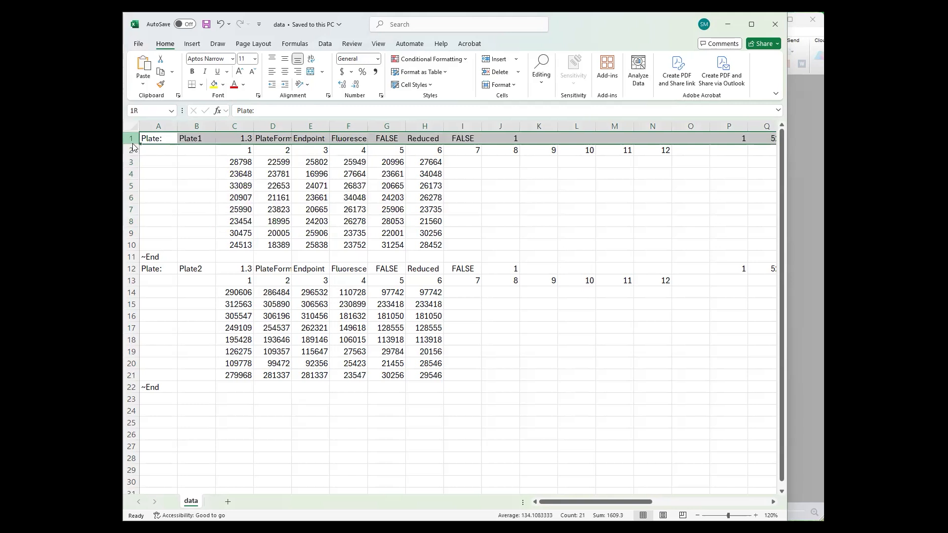
shift+click(133, 149)
right_click(134, 149)
click(172, 256)
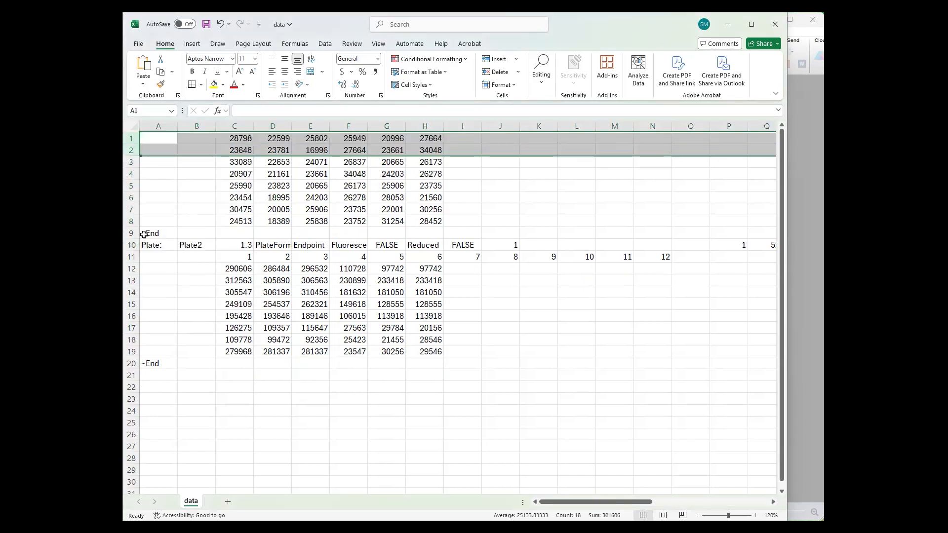
- Insert an empty row above the first block of readings and enter the label "background" in C1
click(194, 134)
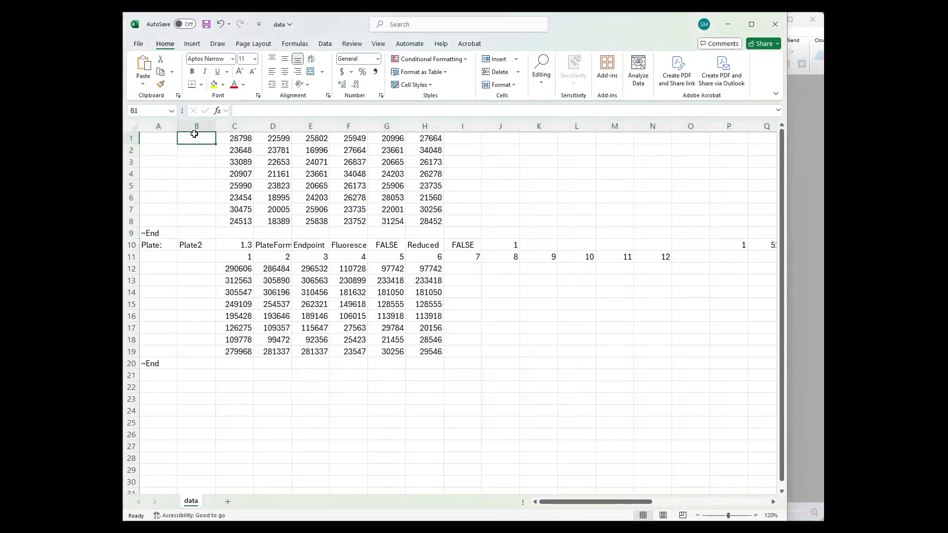
click(132, 138)
right_click(134, 139)
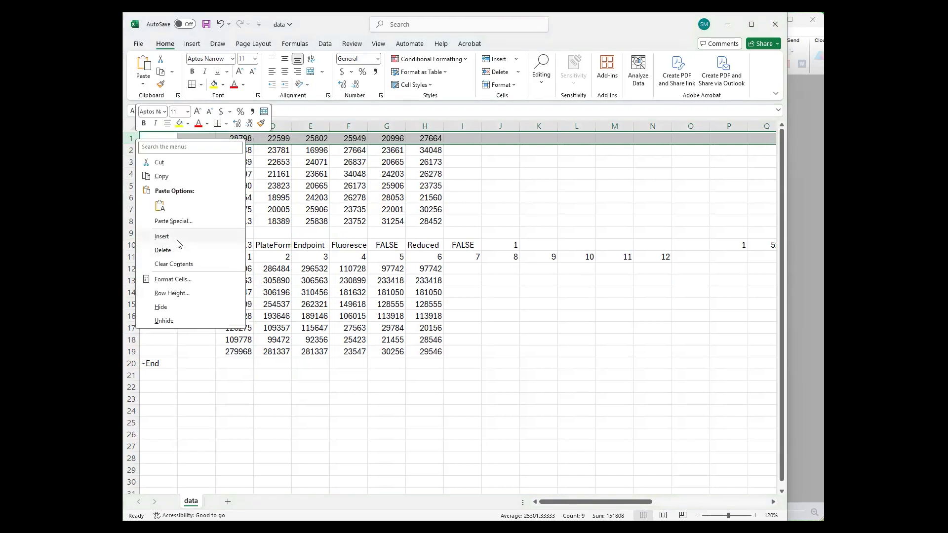
click(176, 239)
click(227, 138)
text(b)
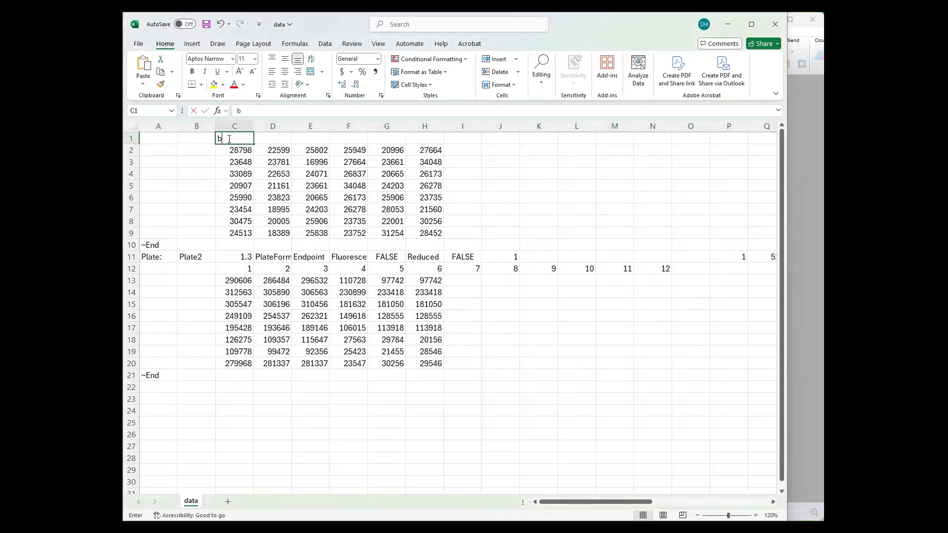
text(ackground)
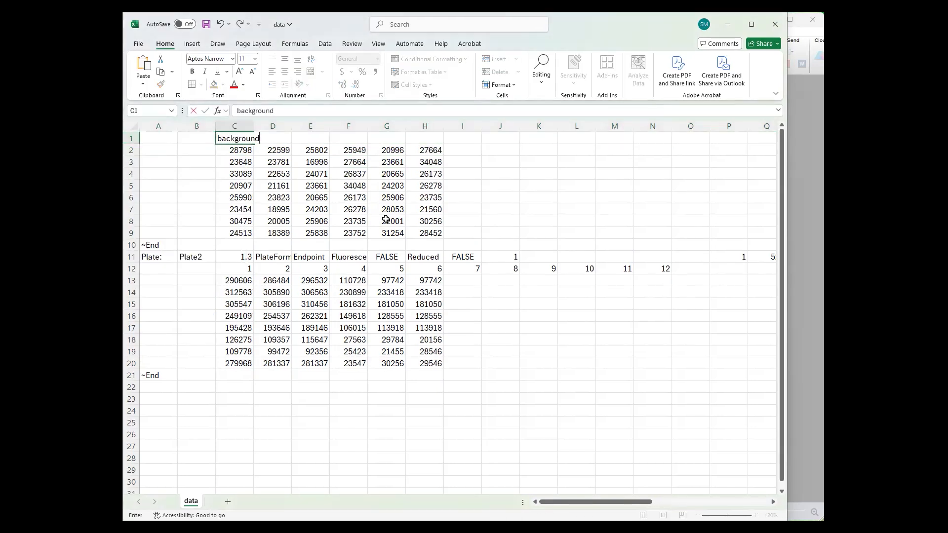
- Move the labelled background block to A1:F9 and the Plate2 readings beside it to G2:L9, accepting the replacement of existing data
drag(430, 232, 231, 138)
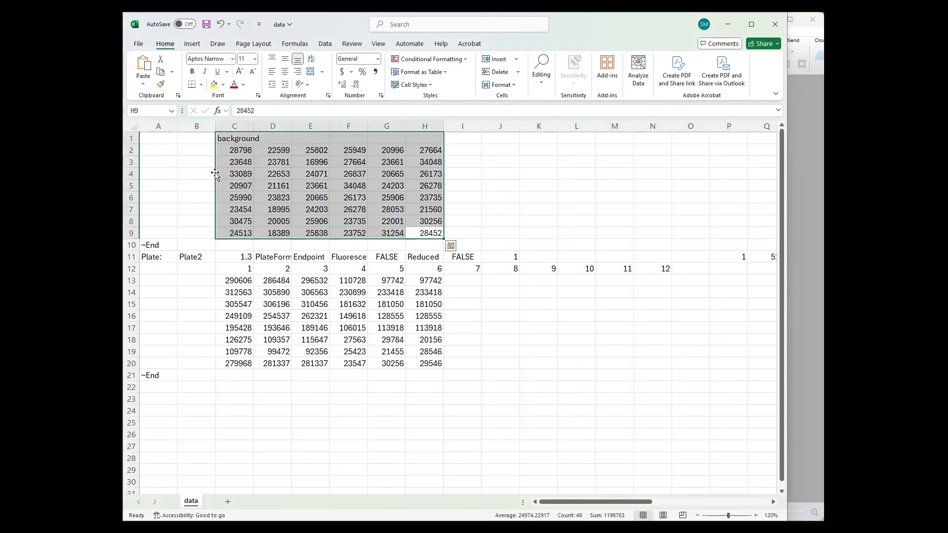
drag(213, 172, 158, 177)
drag(228, 281, 420, 360)
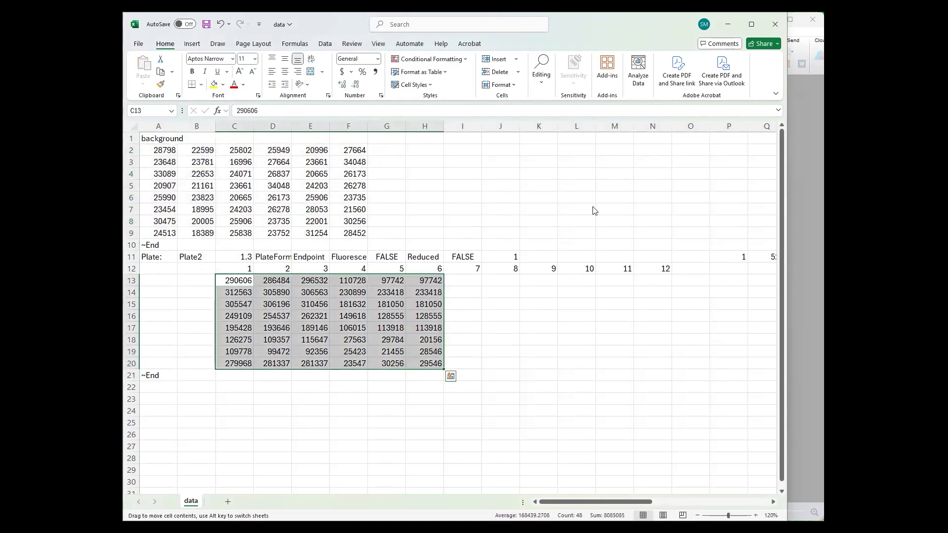
drag(398, 126, 397, 126)
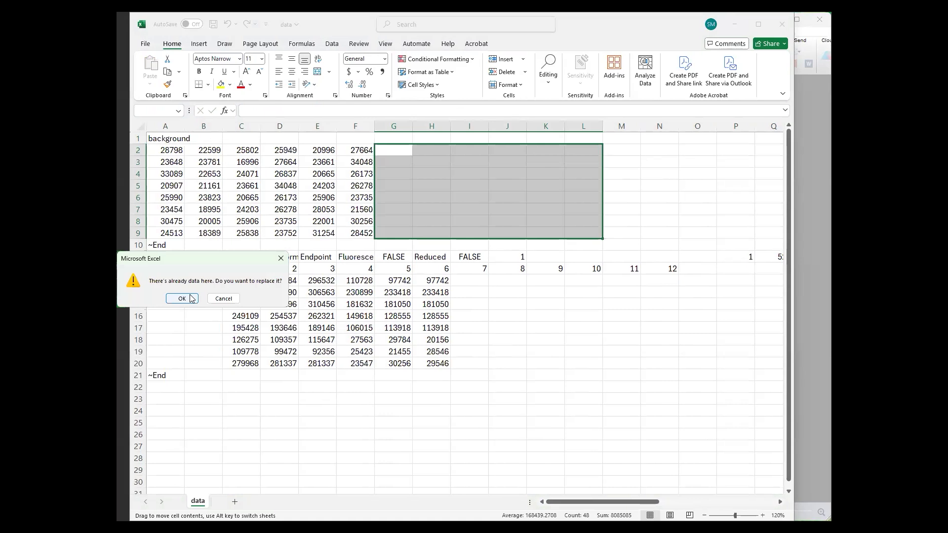
click(183, 298)
- Label the Plate2 readings "data" in cell G1
click(395, 137)
text(data)
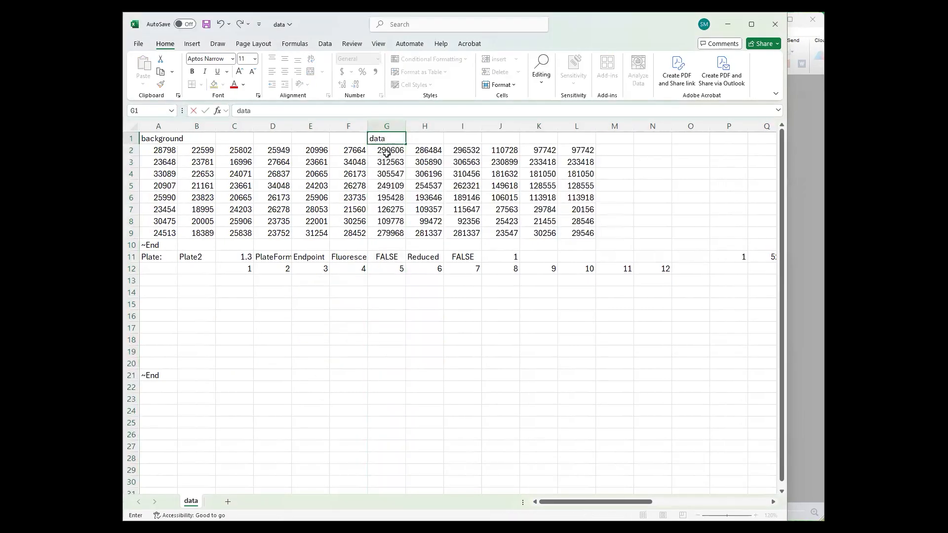
click(339, 206)
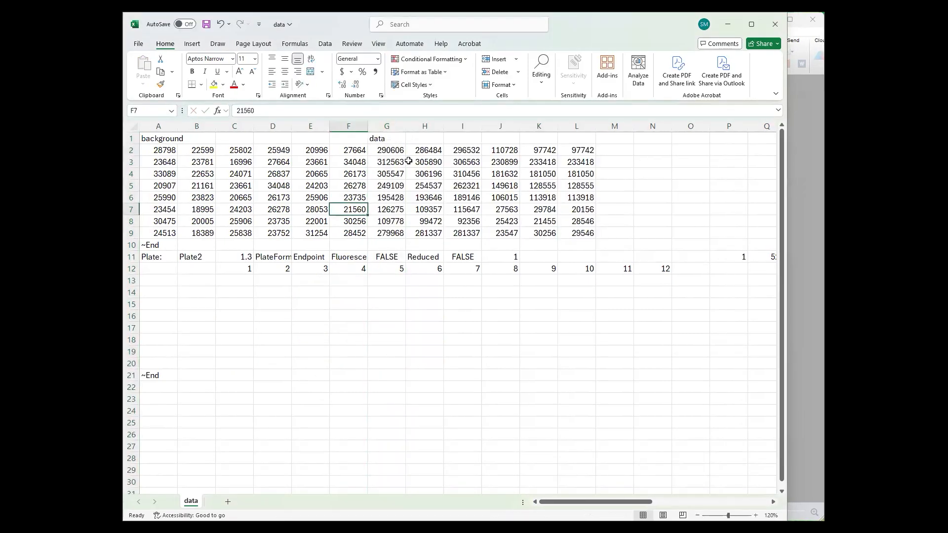
- Clear the unused readings in J7:L9 of the data block and D7:F9 of the background block
drag(383, 149, 474, 228)
drag(513, 150, 568, 232)
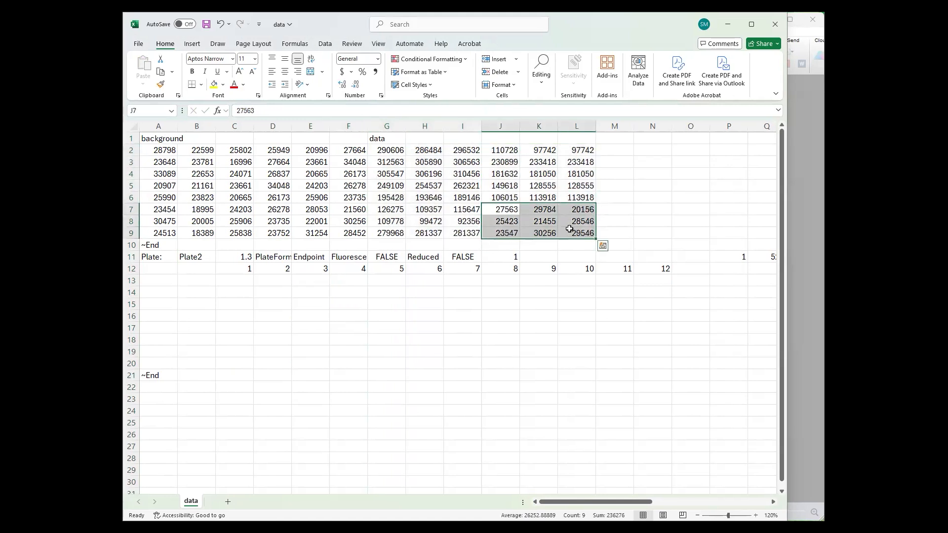
key(Delete)
drag(278, 207, 331, 241)
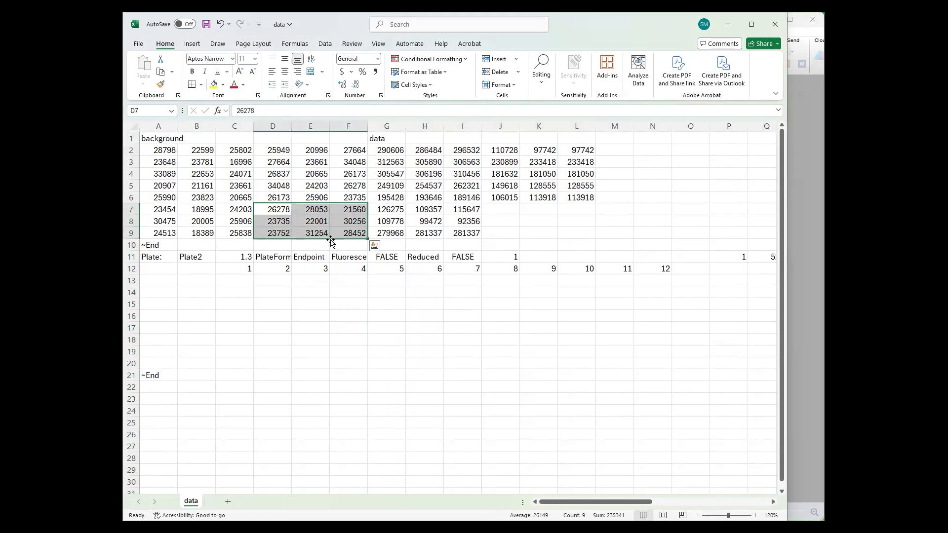
key(Delete)
- Delete rows 10 to 22 with the leftover plate headers and end markers below the readings
click(132, 245)
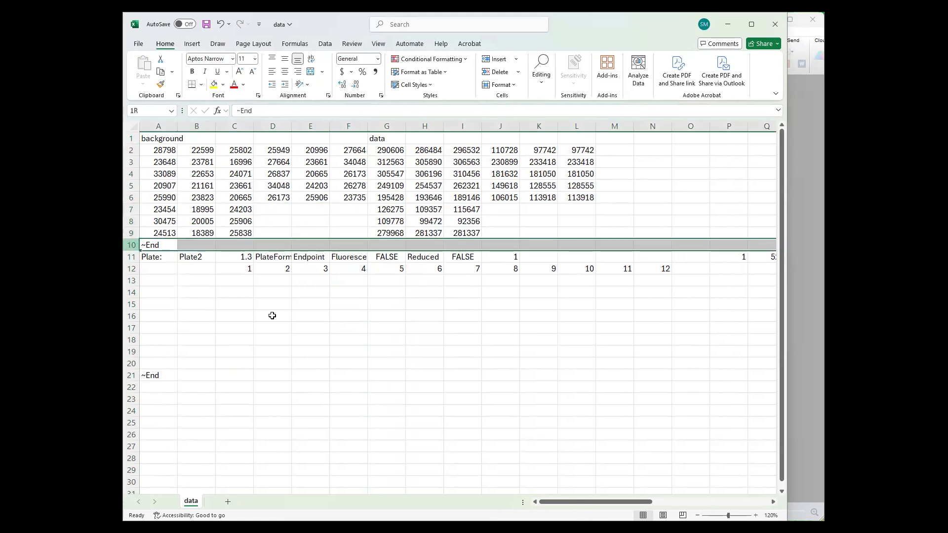
shift+click(384, 389)
right_click(274, 313)
click(339, 428)
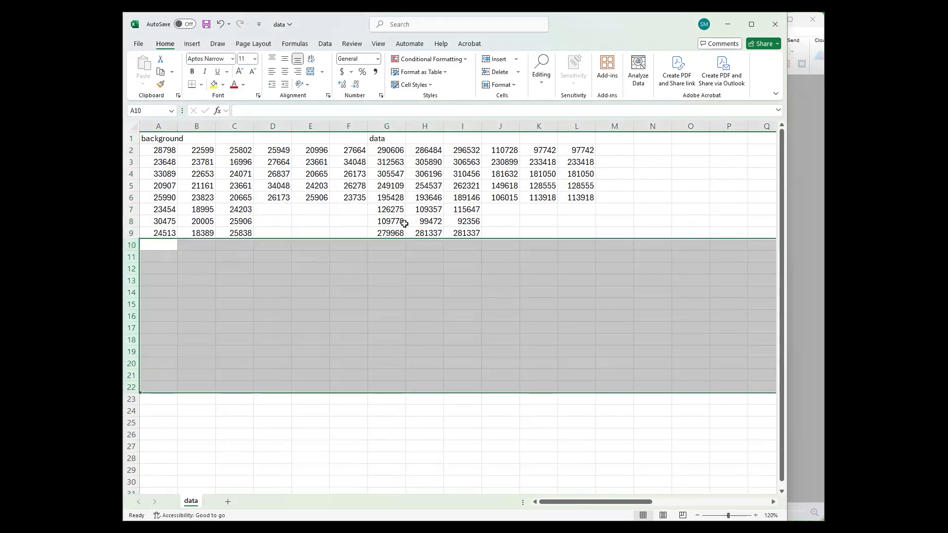
click(298, 316)
- Enter the formula =G2-A2 in C12 to subtract the background from the first data reading
click(239, 255)
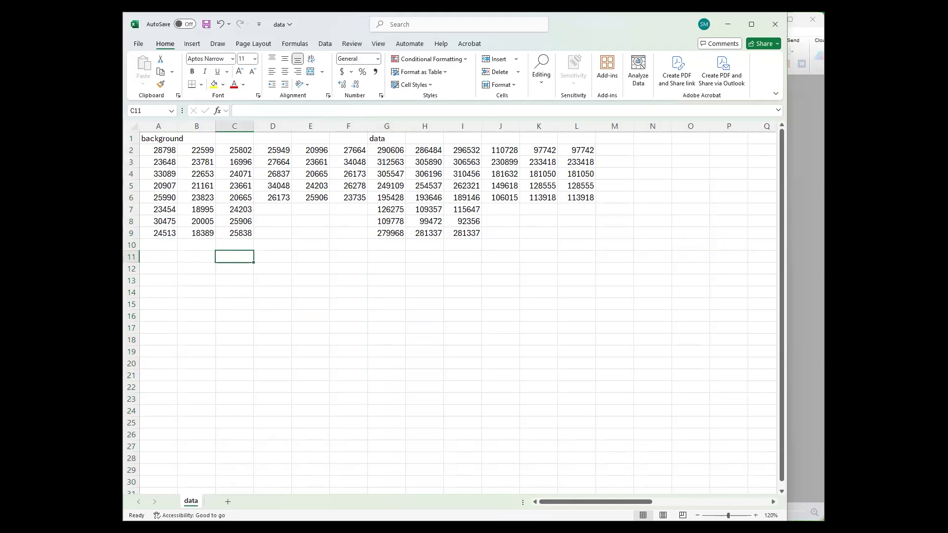
key(Down)
text(=)
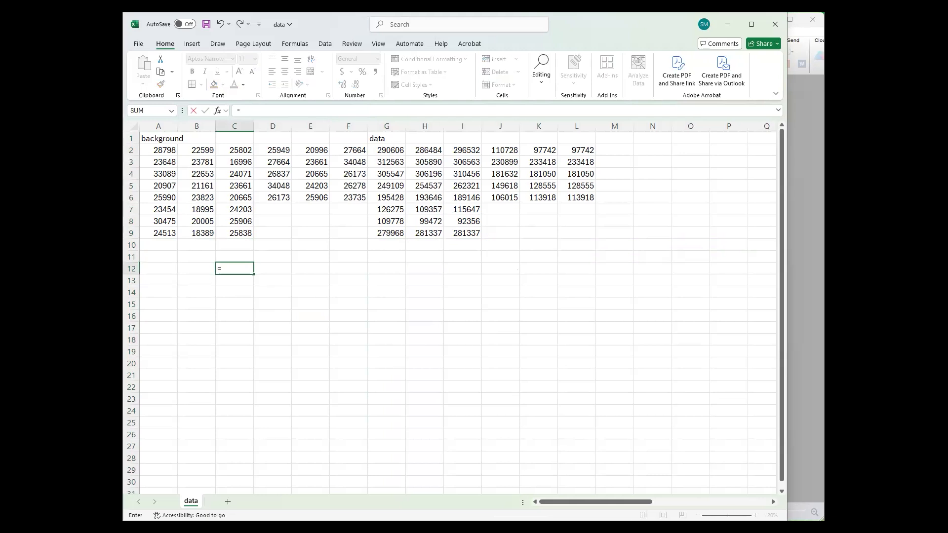
click(376, 153)
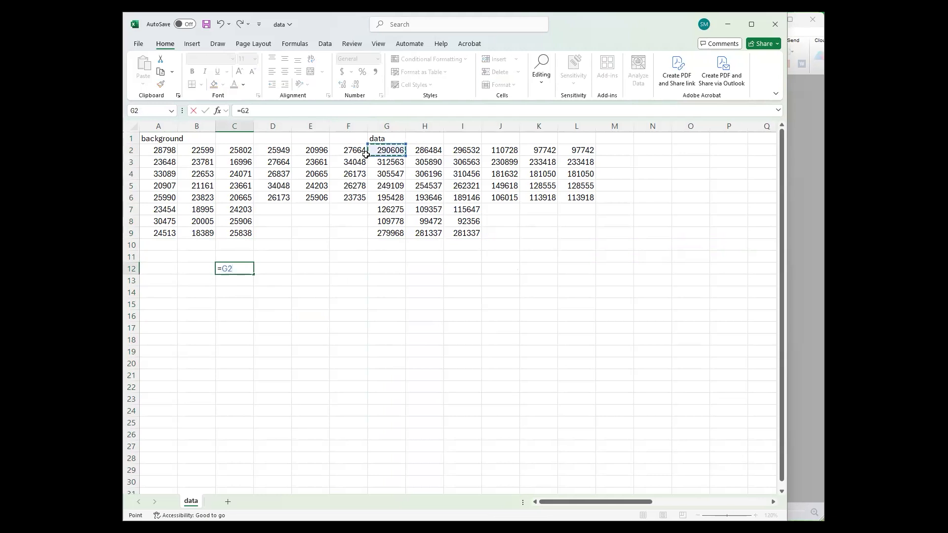
text(-)
click(164, 152)
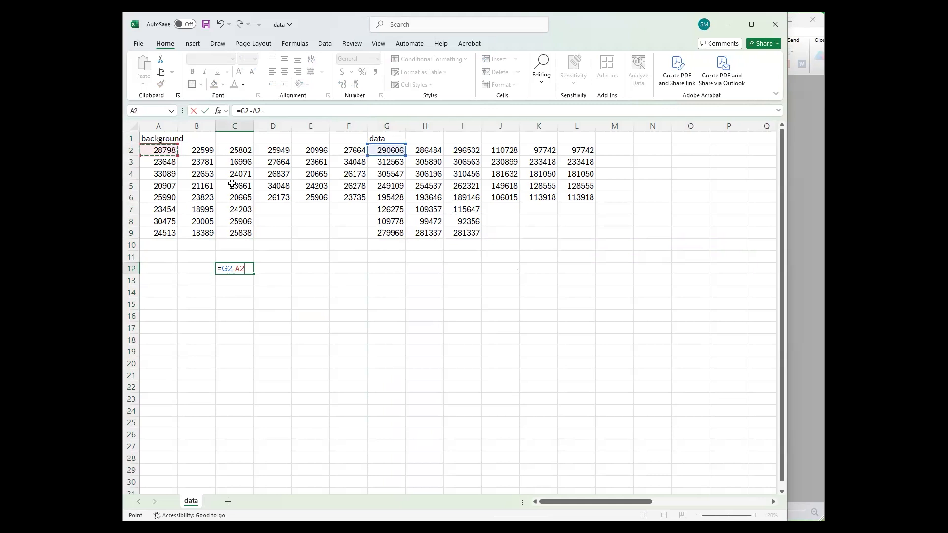
key(Return)
- Fill the background subtraction formula from C12 across the range C12:H19
click(247, 270)
drag(253, 274, 329, 355)
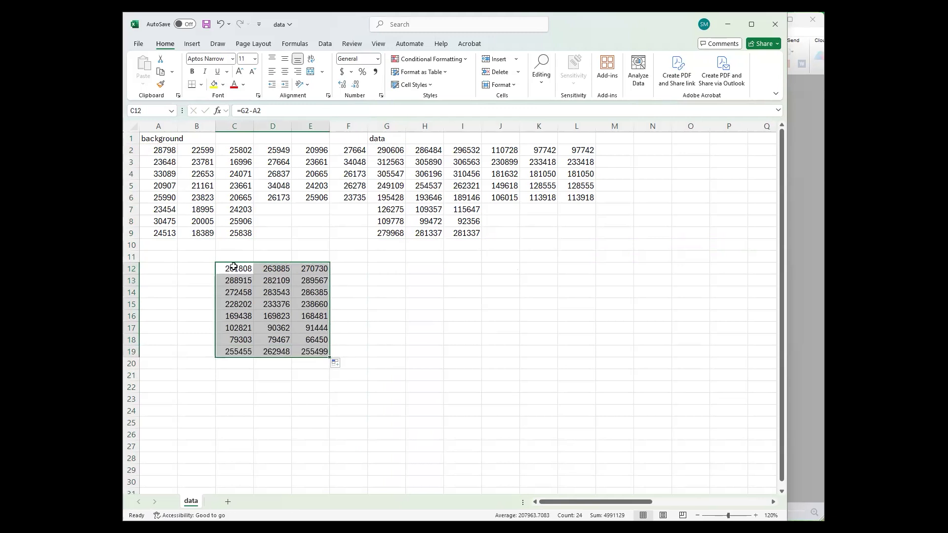
drag(330, 356, 441, 357)
- Clear the zero results in F17:H19 and move the second group of results from F12:H16 to C21:E25
drag(341, 327, 419, 345)
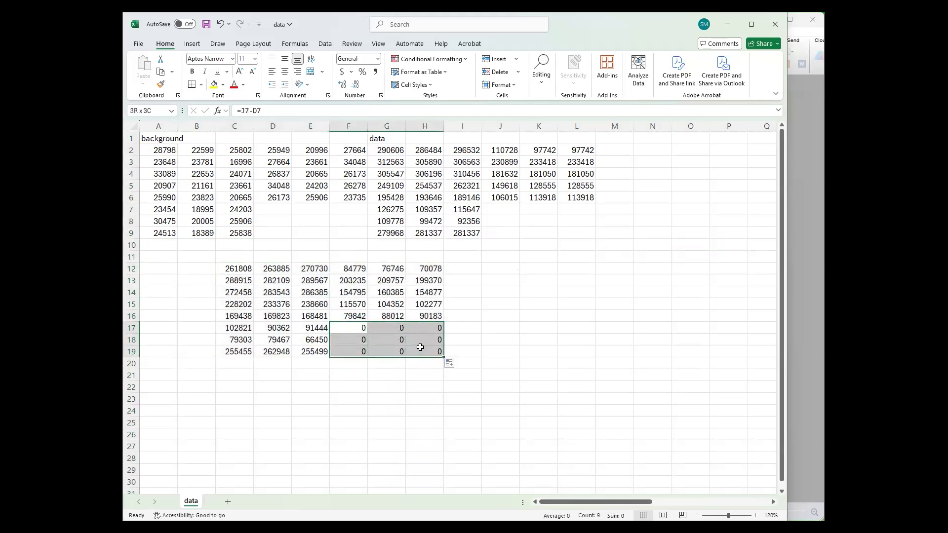
key(Delete)
drag(345, 270, 417, 322)
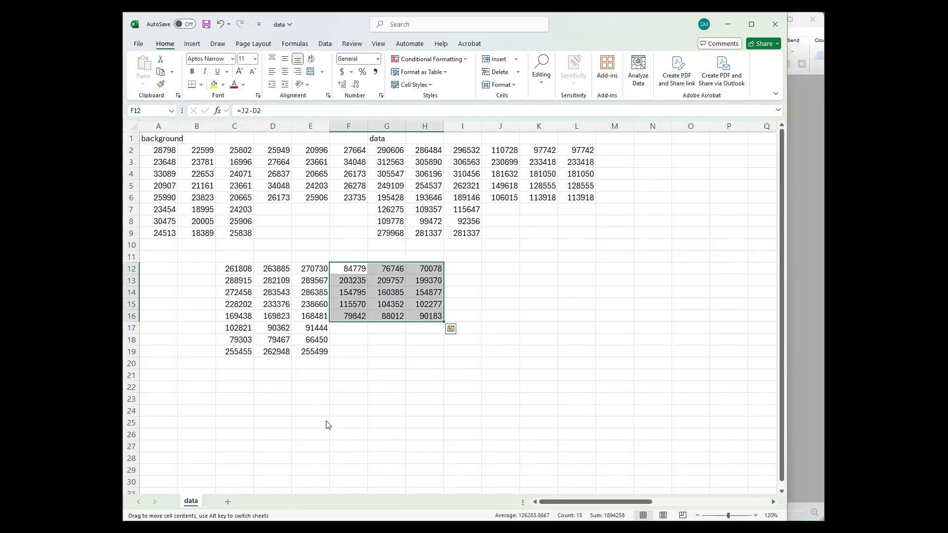
drag(260, 364, 302, 424)
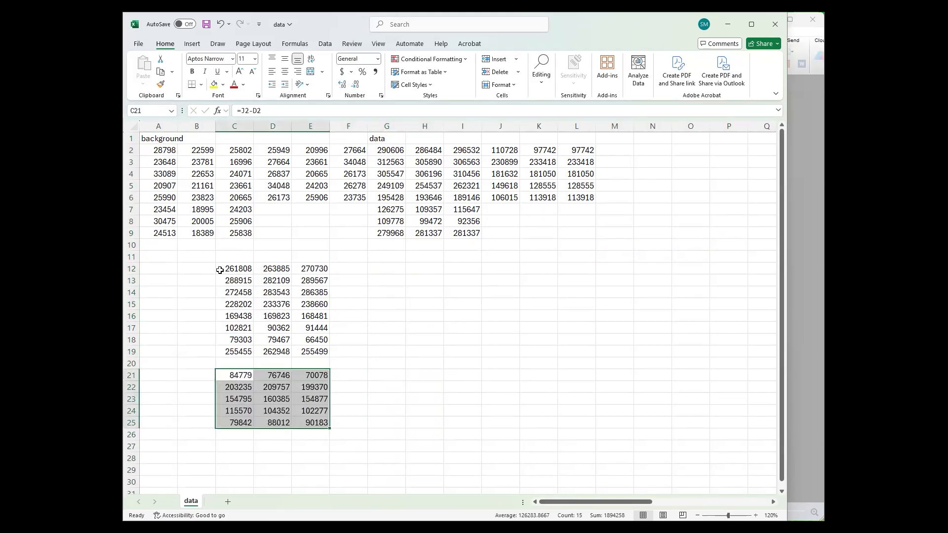
- Enter 100 in B18, beside the seventh row of corrected readings
click(209, 267)
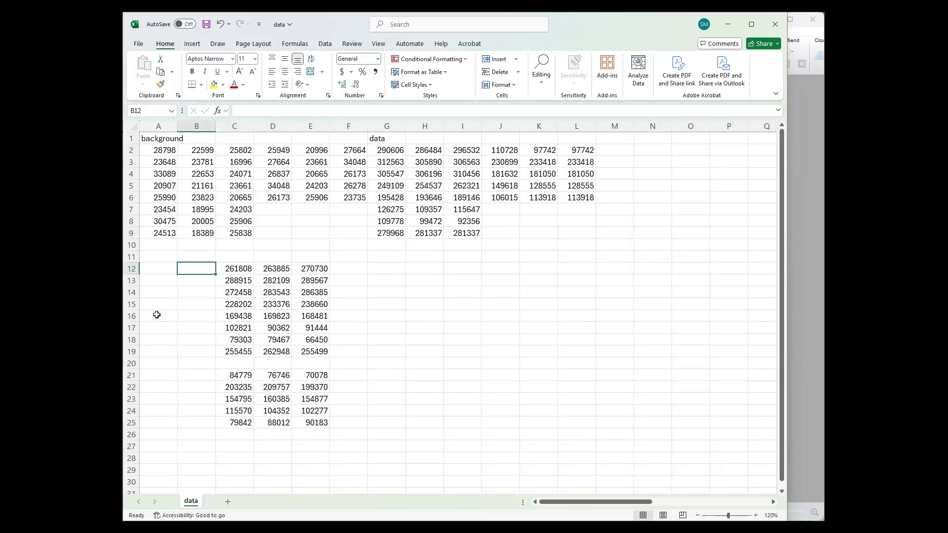
click(193, 279)
click(198, 340)
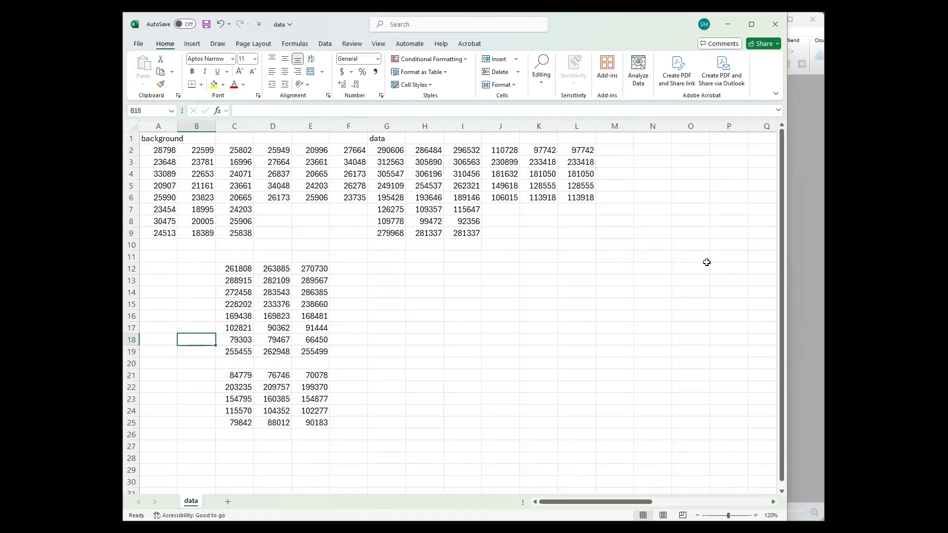
text(100)
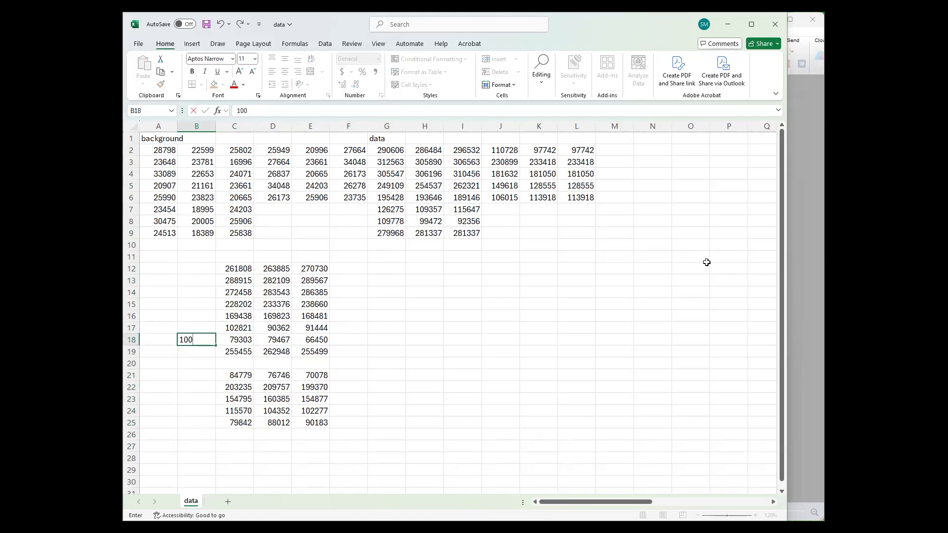
key(Left)
key(Right)
key(Up)
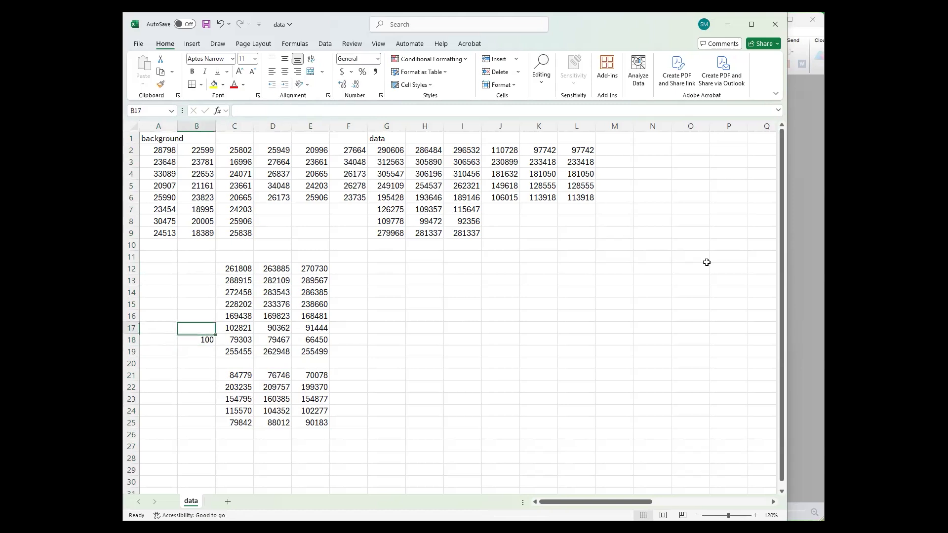
- Enter the tenfold dilution formula =B18/10 in B17 and fill it upward to B13
text(=)
key(Down)
text(/10)
key(Return)
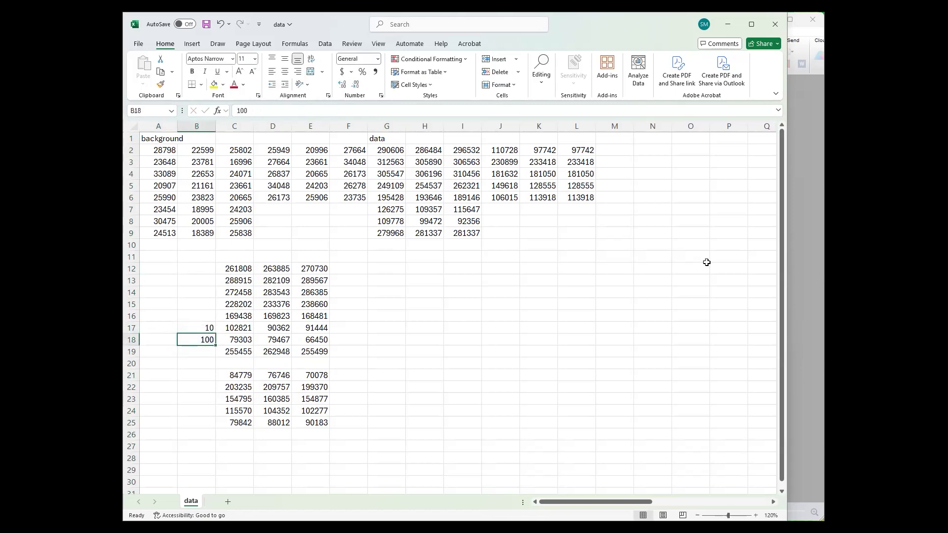
click(206, 328)
drag(216, 334, 215, 279)
- Enter 0 in B12 beside the first row of corrected readings
click(210, 266)
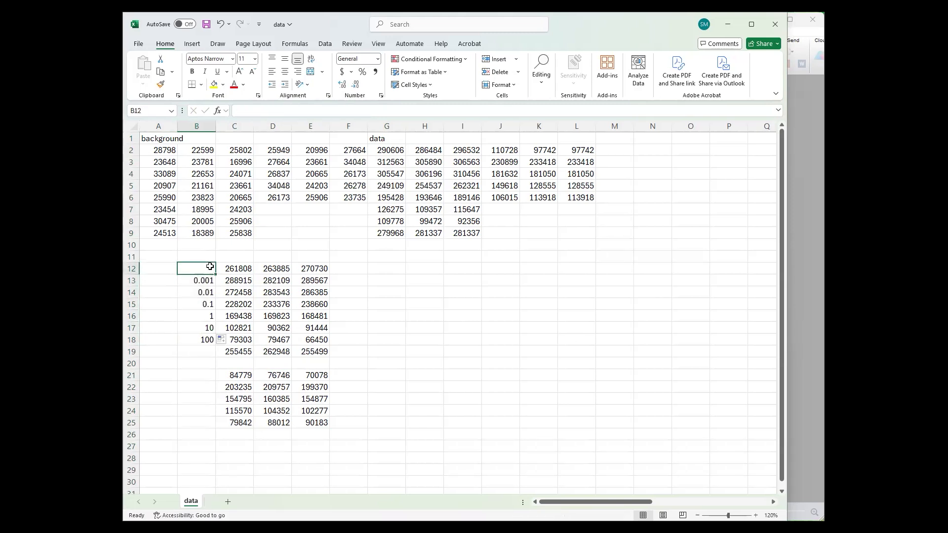
text(0)
click(211, 353)
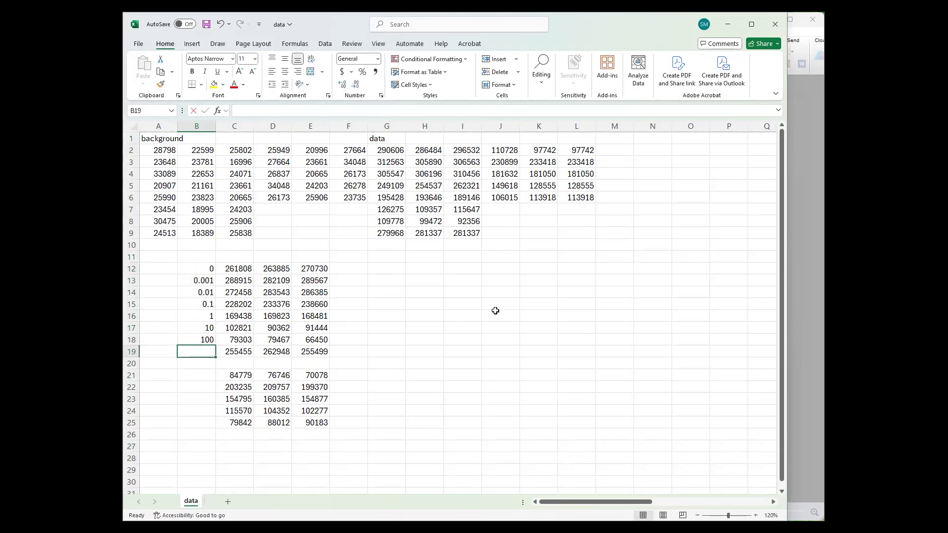
- Enter 0 in B19 beside the eighth row of corrected readings
text(0)
click(491, 311)
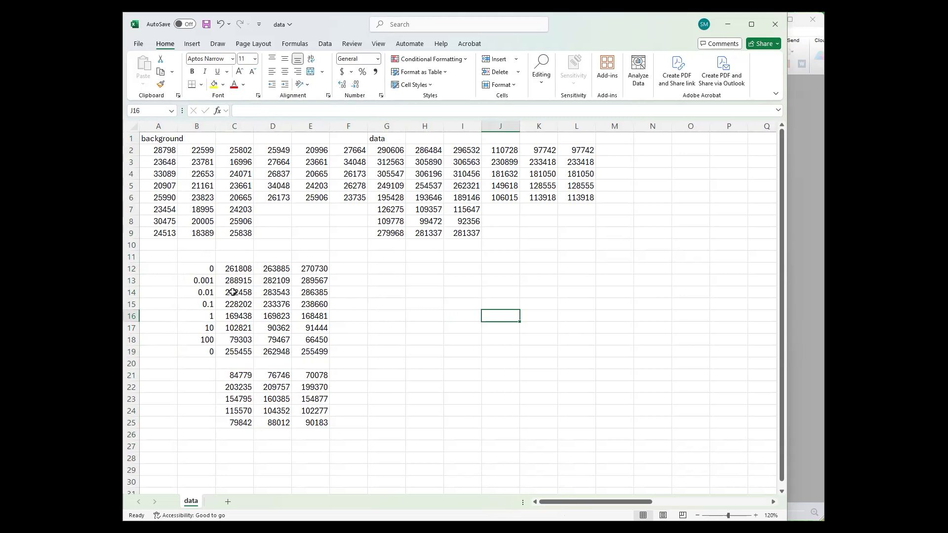
- Compare the corrected readings in the two zero-concentration rows, C12:E12 and C19:E19, with the 0.001 row in C13:E13
click(223, 269)
key(shift+Right)
key(shift+Right)
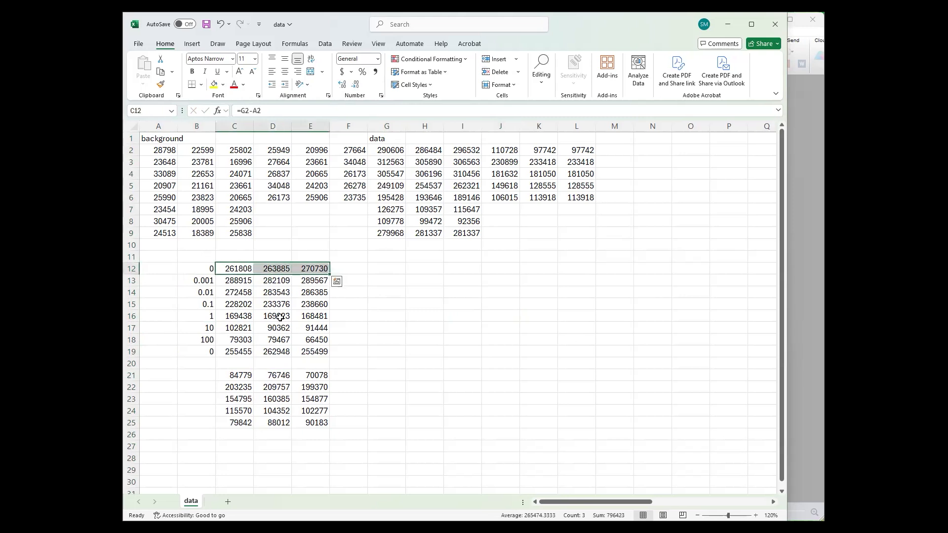
click(245, 353)
key(shift+Right)
key(shift+Right)
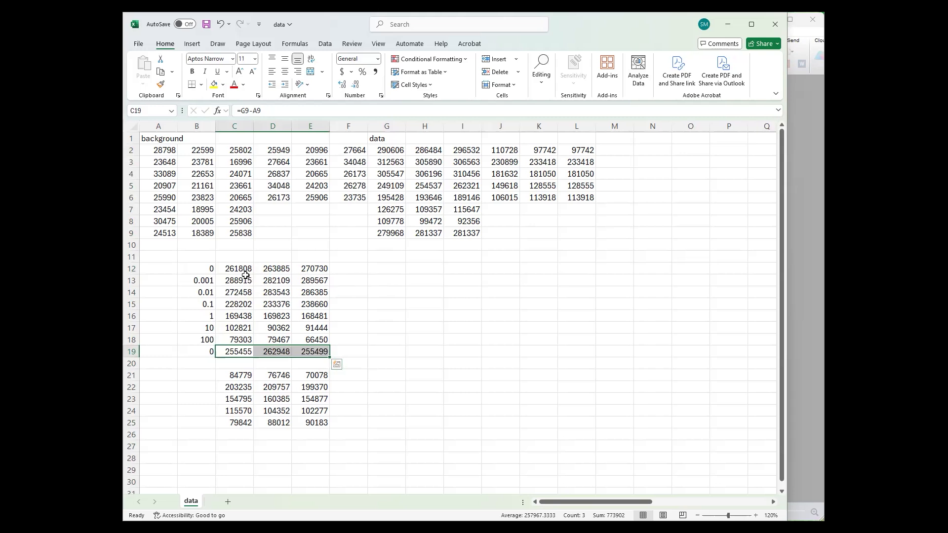
click(210, 279)
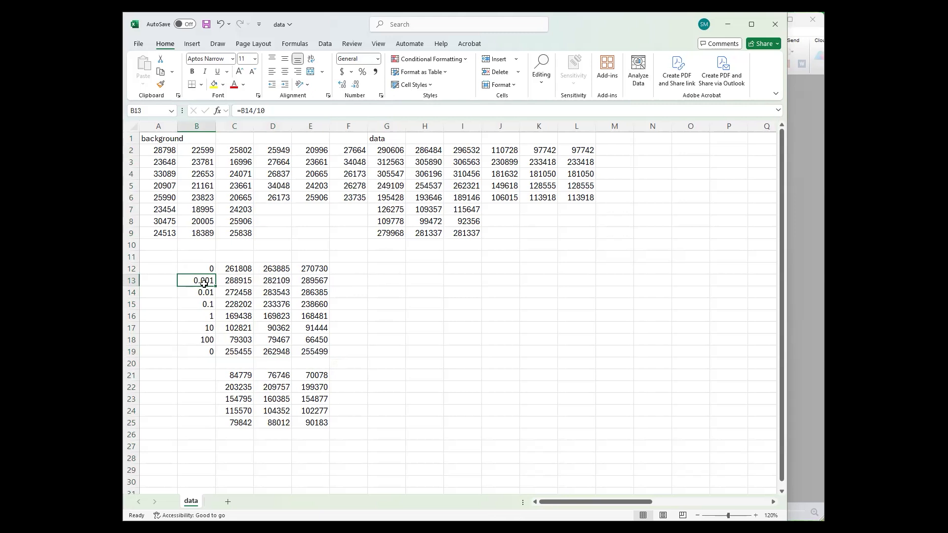
drag(232, 280, 309, 281)
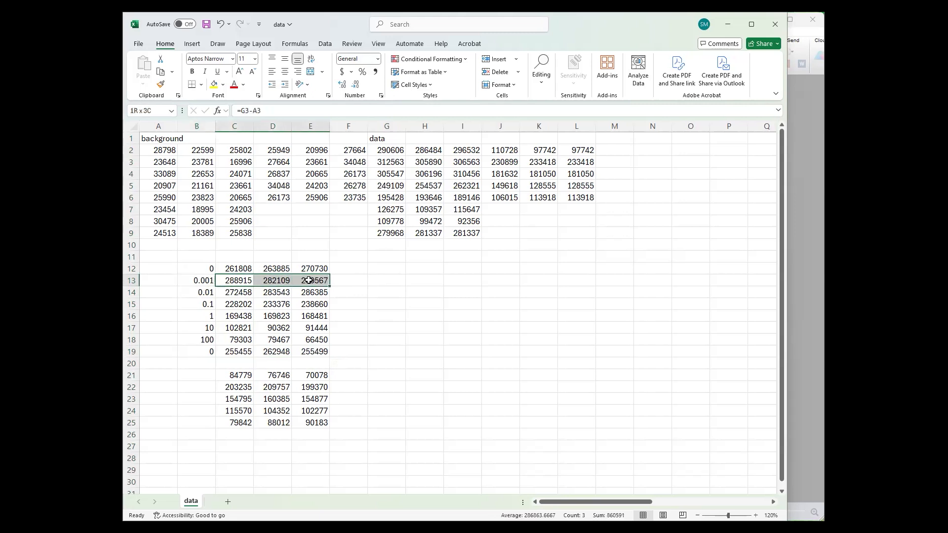
click(204, 280)
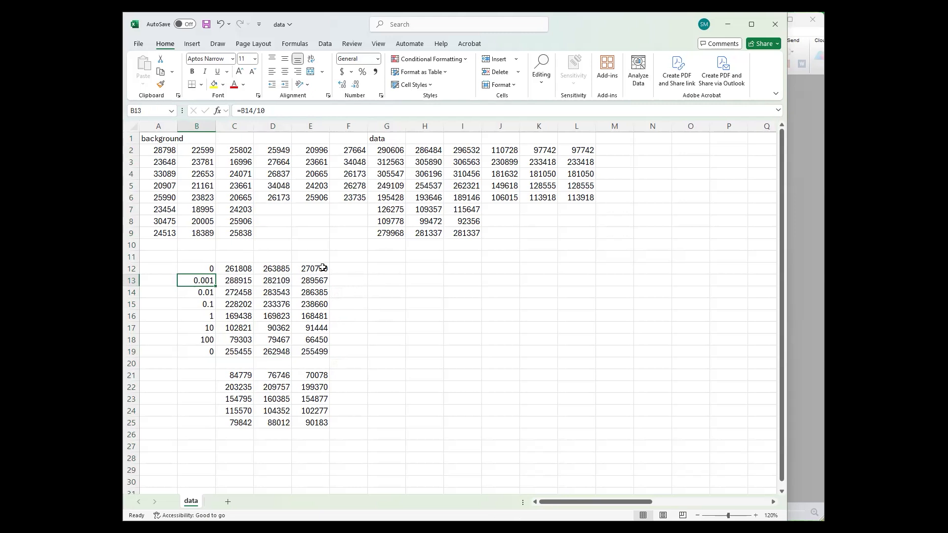
- Add a right border to E12:E25 and to B12:B25 to frame the corrected readings
drag(321, 266, 319, 422)
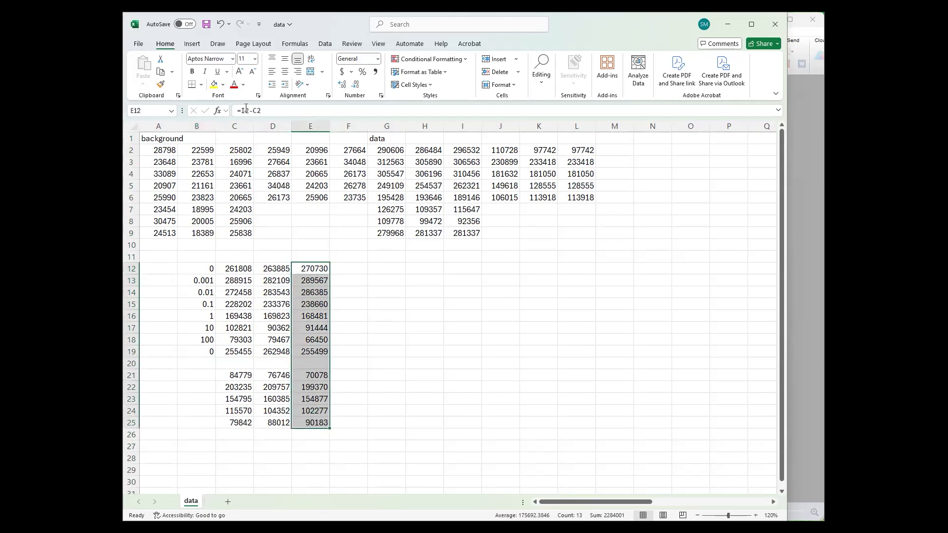
click(201, 85)
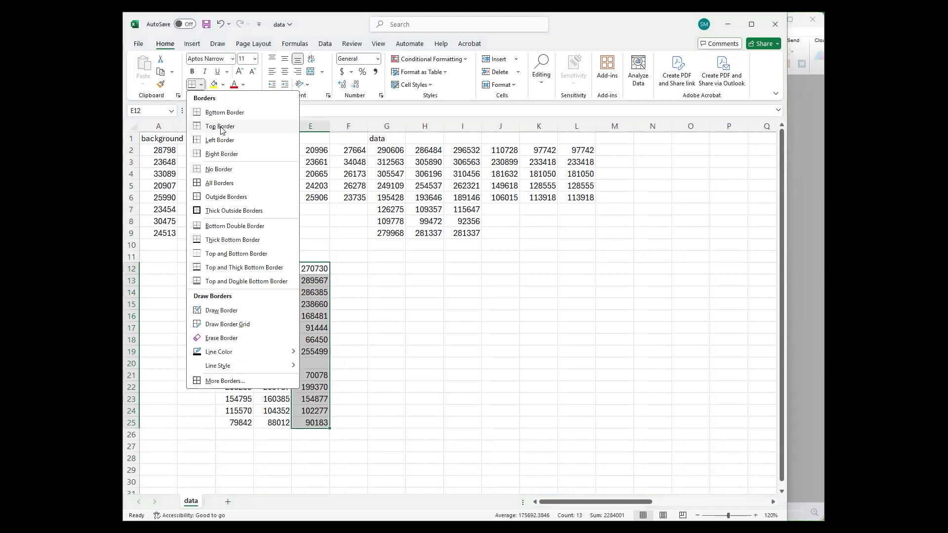
click(223, 152)
drag(211, 407, 212, 424)
click(433, 278)
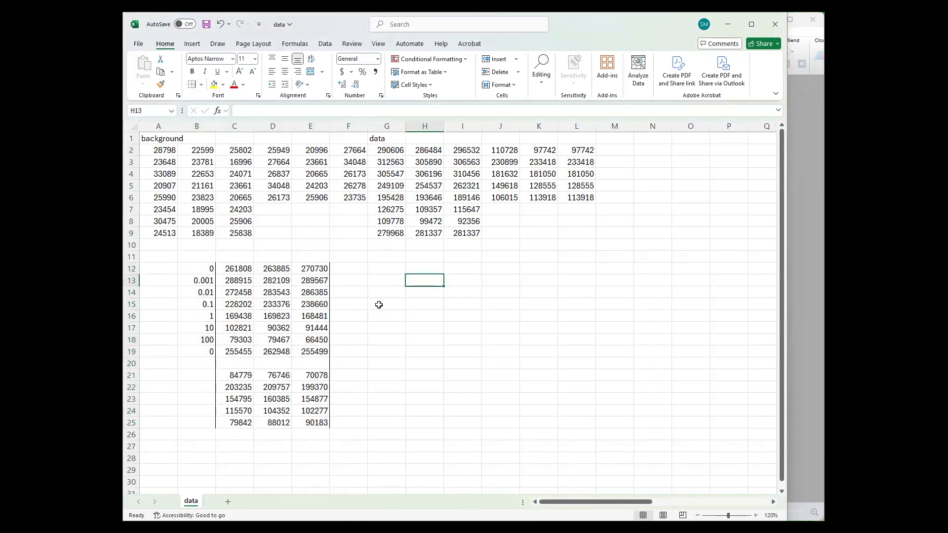
- Write a formula in F12 that divides C12 by the average of C12:E12
click(357, 268)
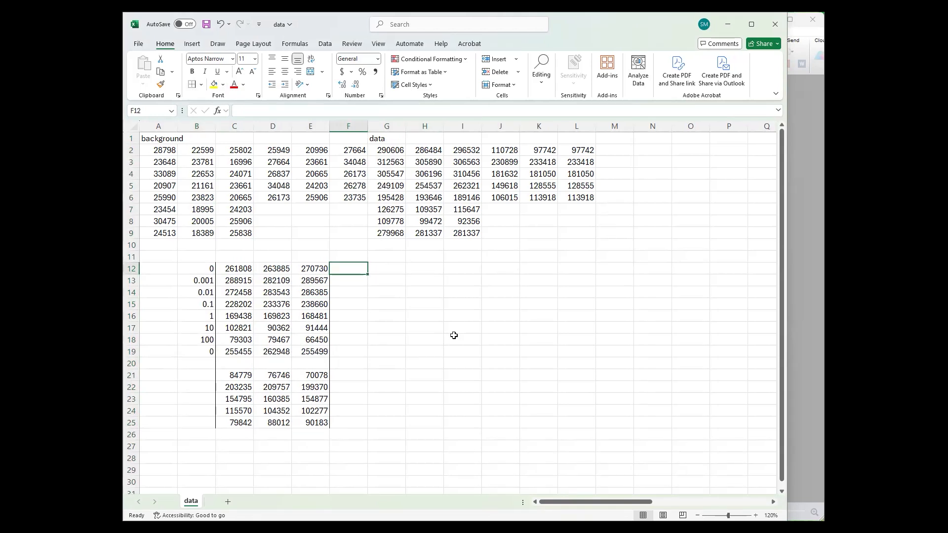
drag(228, 267, 303, 268)
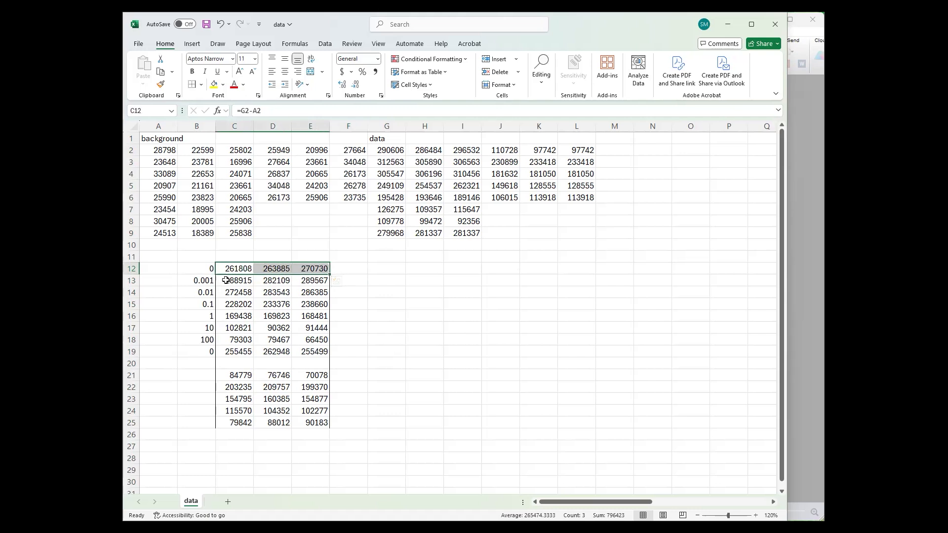
drag(229, 280, 304, 284)
click(362, 267)
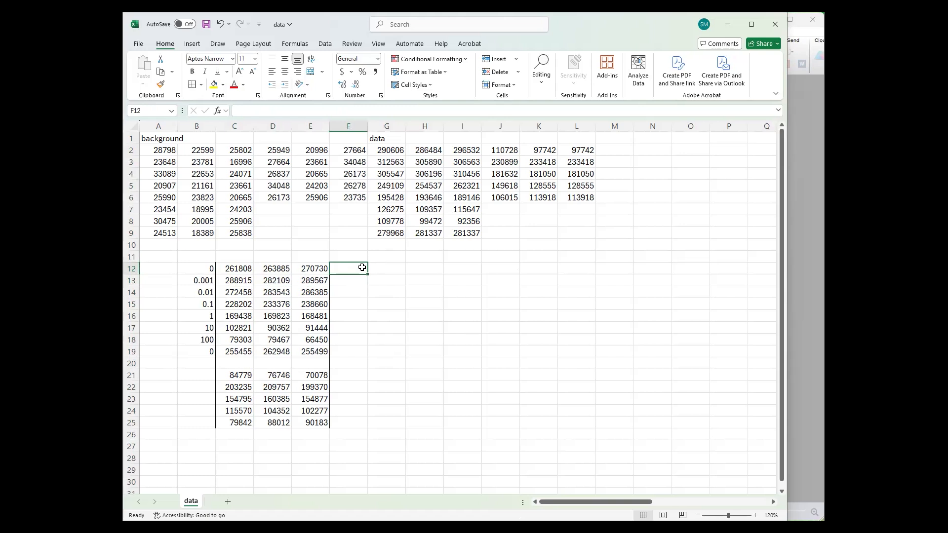
text(=)
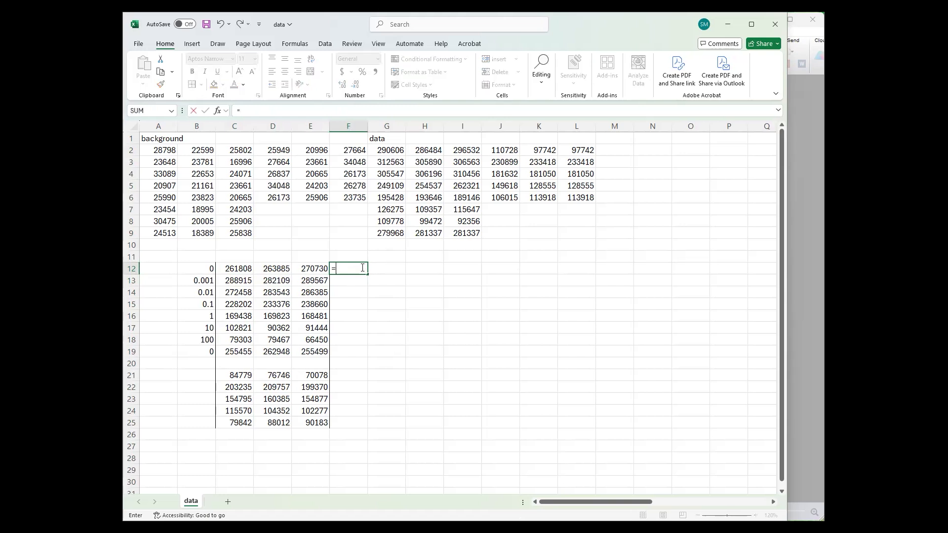
click(226, 269)
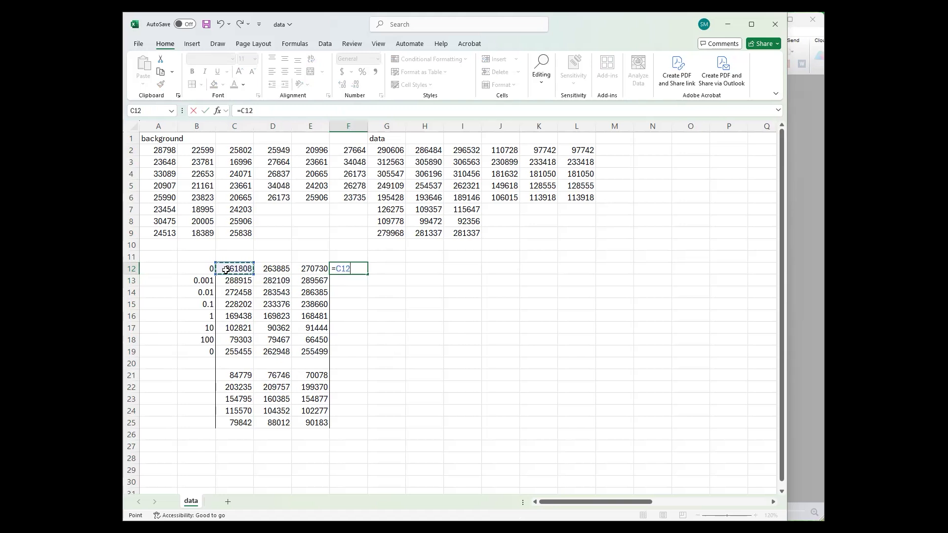
text(/)
click(312, 267)
key(BackSpace)
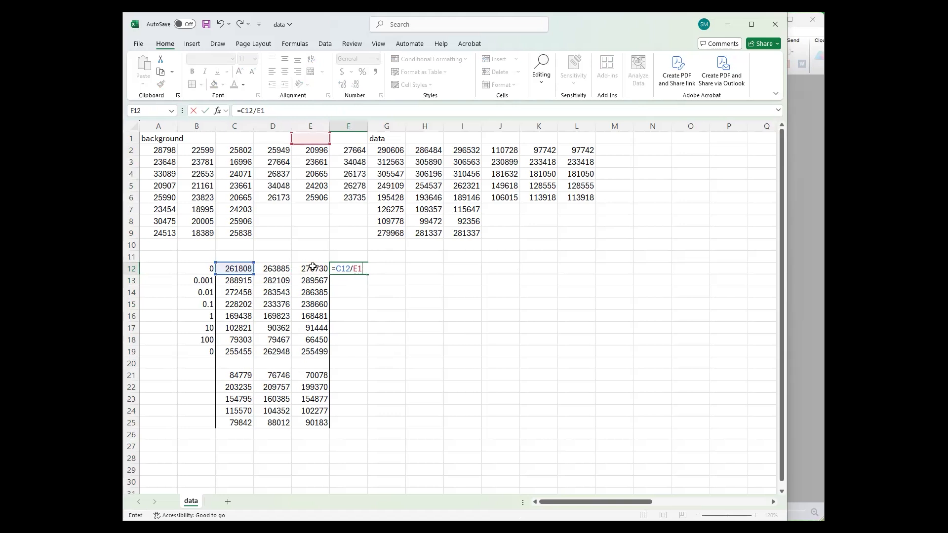
key(BackSpace)
key(BackSpace)
text(average()
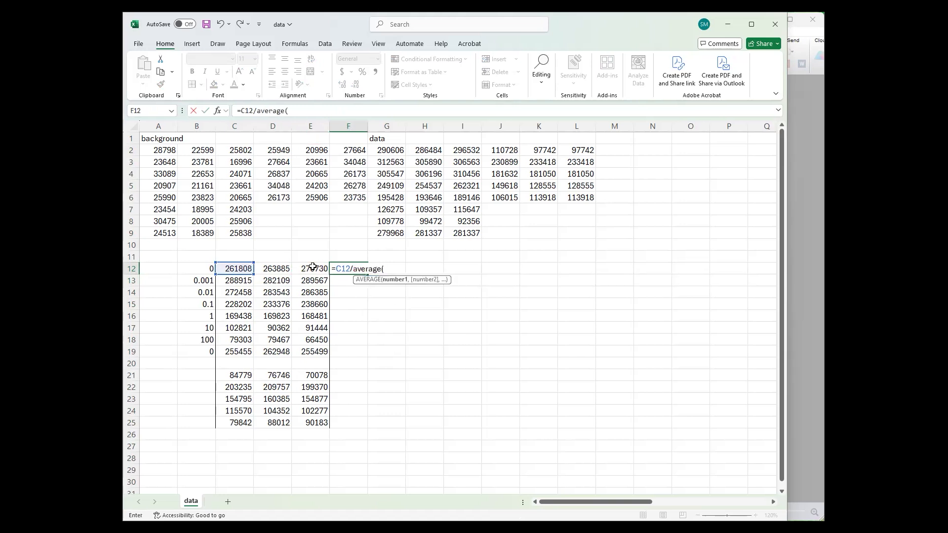
click(309, 268)
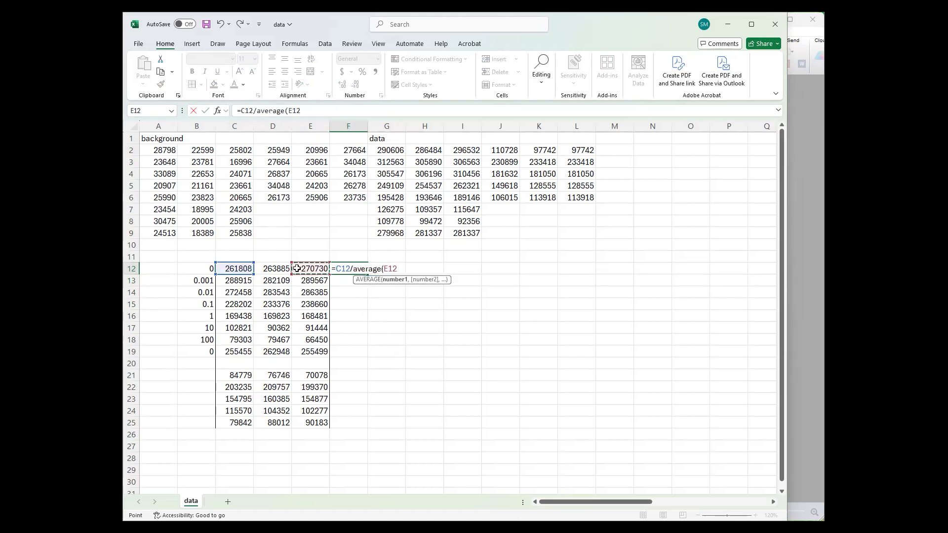
shift+click(241, 270)
text())
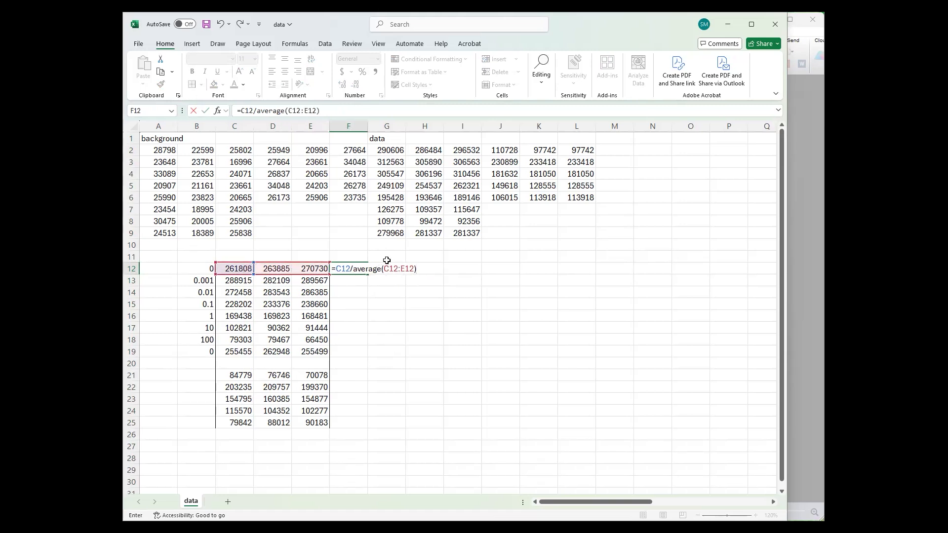
- Make the averaged range in F12's formula absolute as $C$12:$E$12 and enter the formula
click(289, 111)
text($)
click(297, 110)
text($)
click(313, 110)
text($)
click(321, 110)
text($)
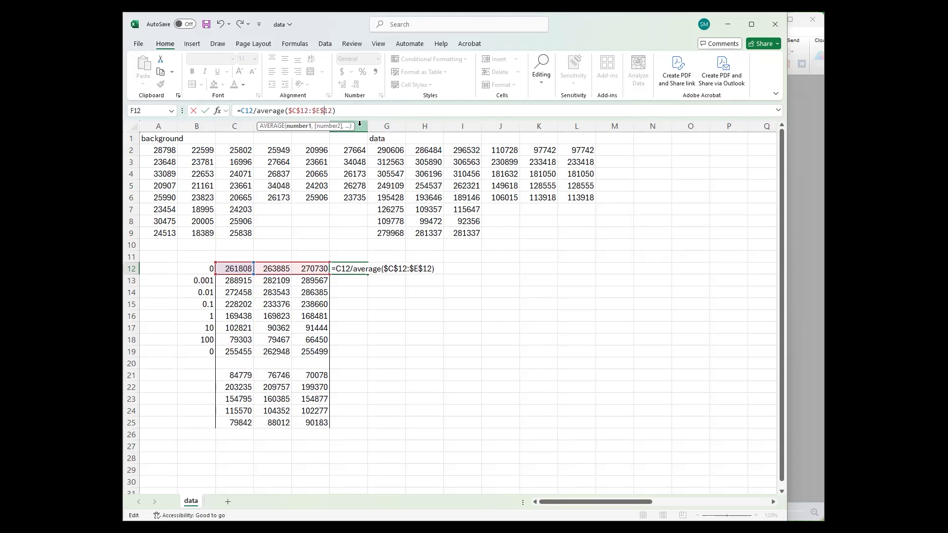
key(Return)
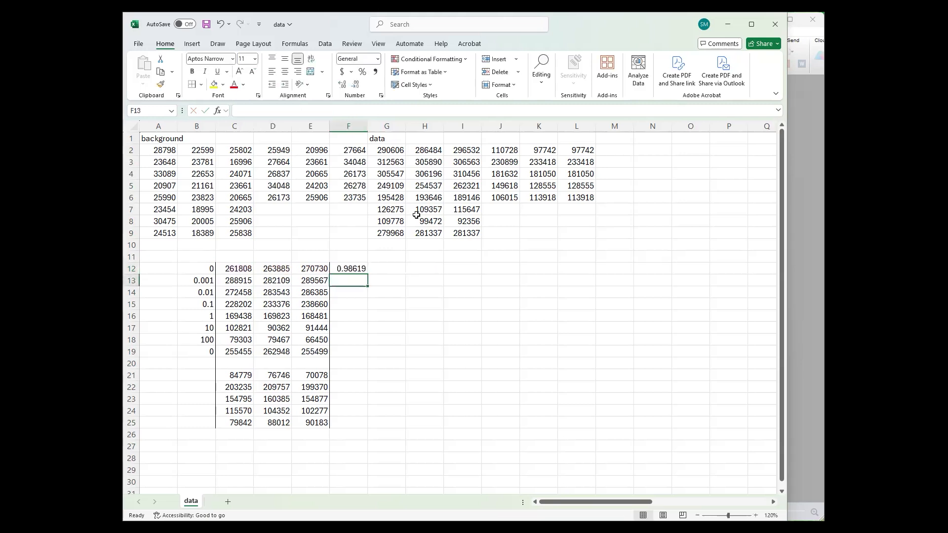
- Fill the F12 formula across and down to H25, and clear the zero results in F20:H20
click(355, 268)
drag(368, 274, 445, 428)
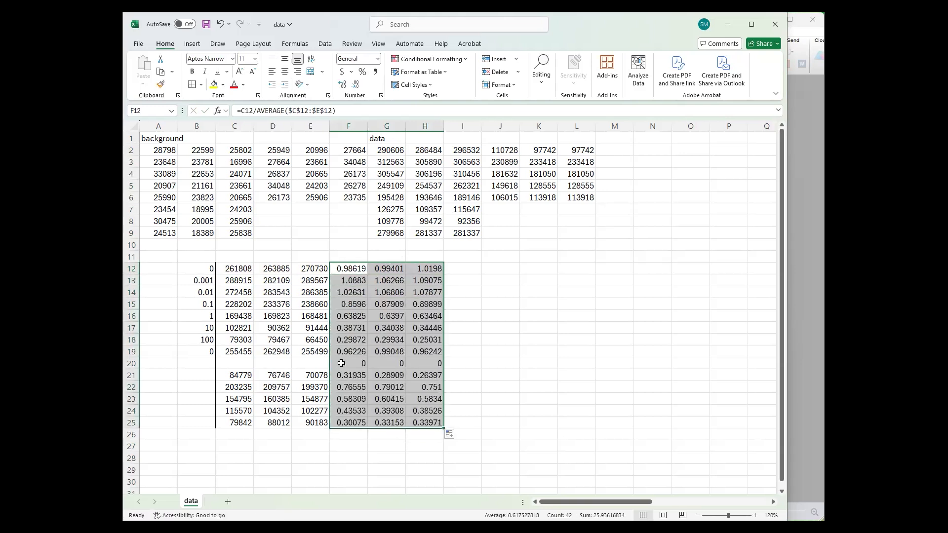
drag(341, 363, 433, 363)
key(Delete)
click(464, 292)
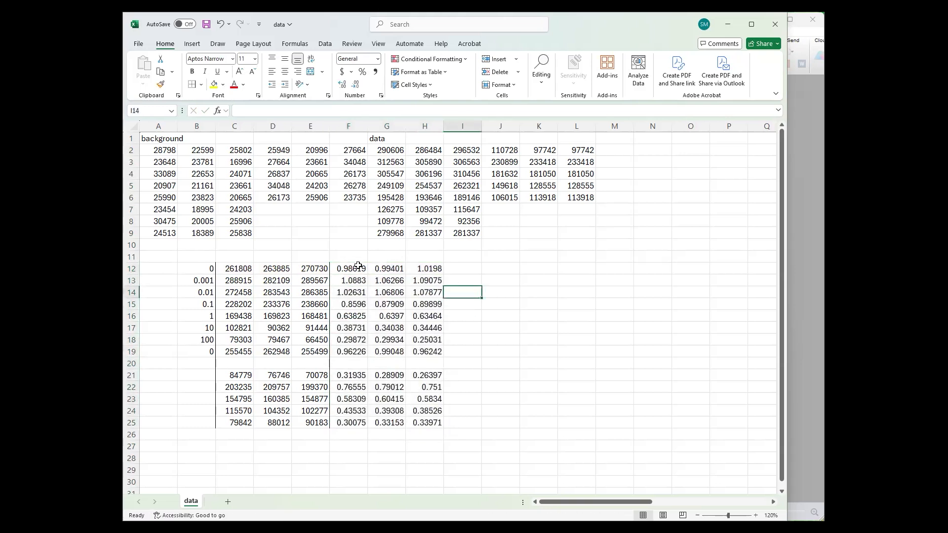
- Format the normalized values in F12:H25 as percentages
drag(341, 267, 441, 426)
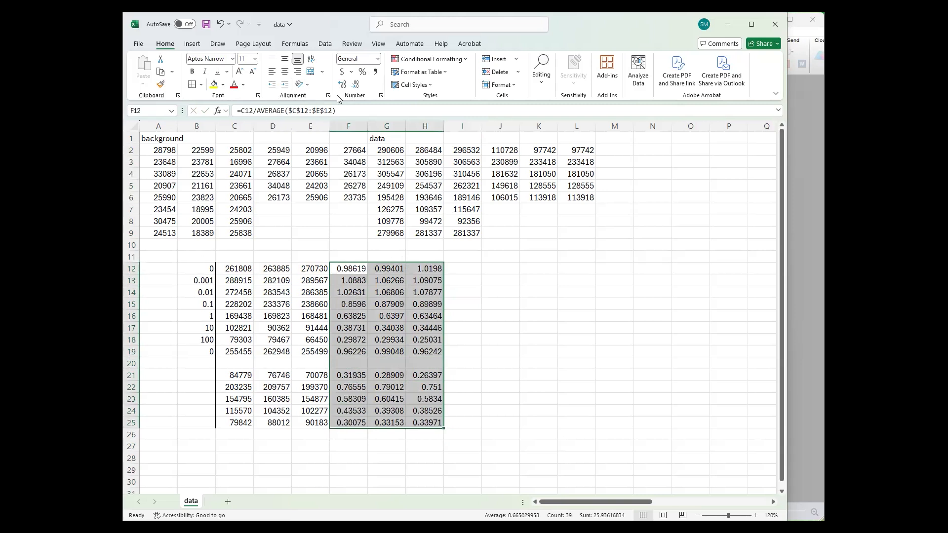
click(363, 72)
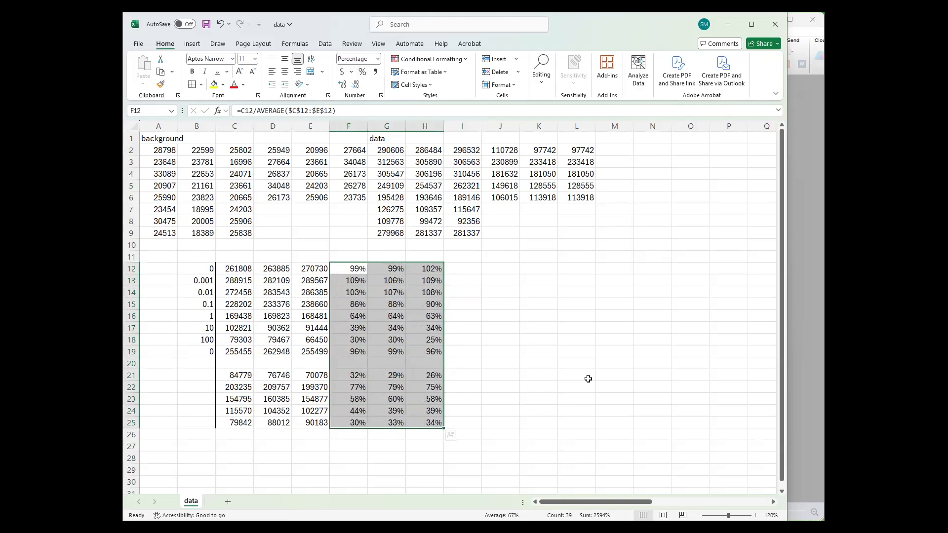
click(572, 352)
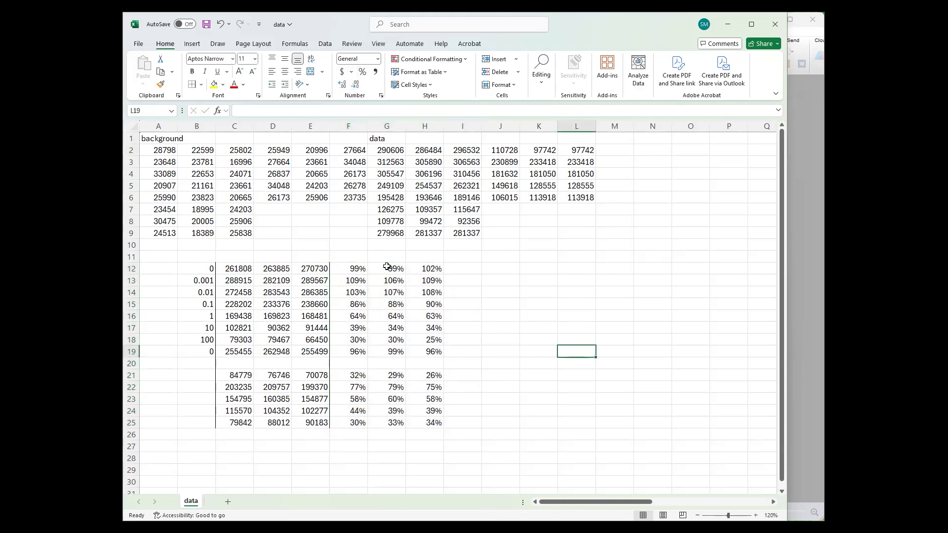
- Examine the percentages in F12:H14 and compare the two zero-concentration rows, 12 and 19
click(351, 278)
drag(352, 265, 435, 293)
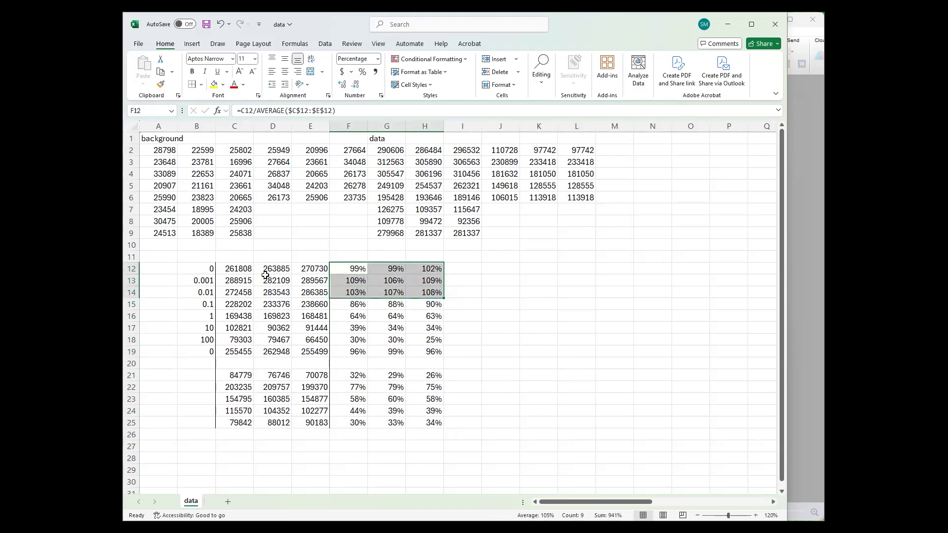
drag(249, 268, 435, 269)
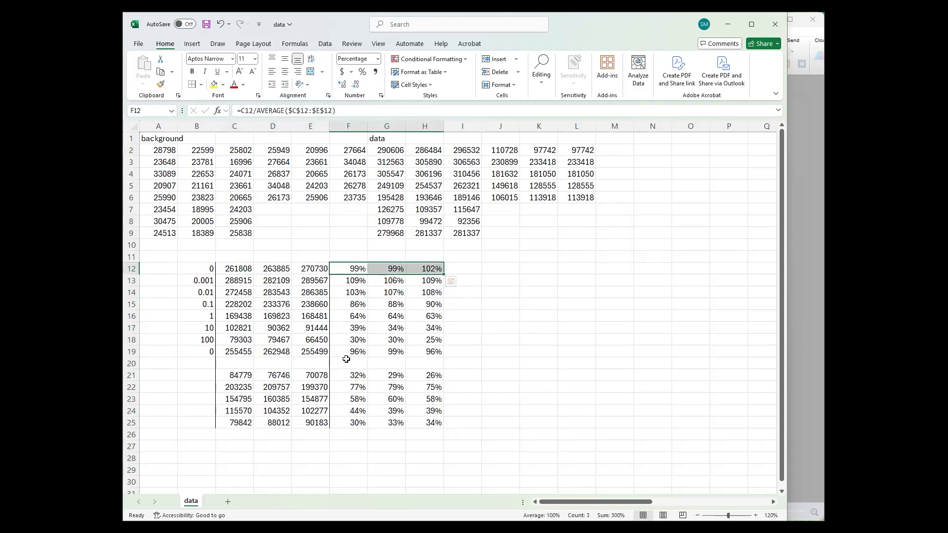
drag(209, 352, 434, 352)
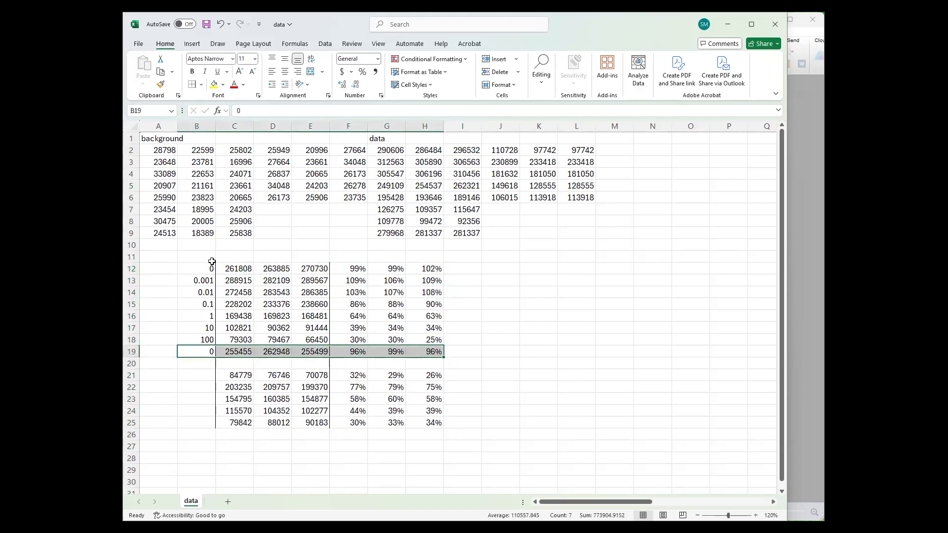
drag(206, 268, 417, 265)
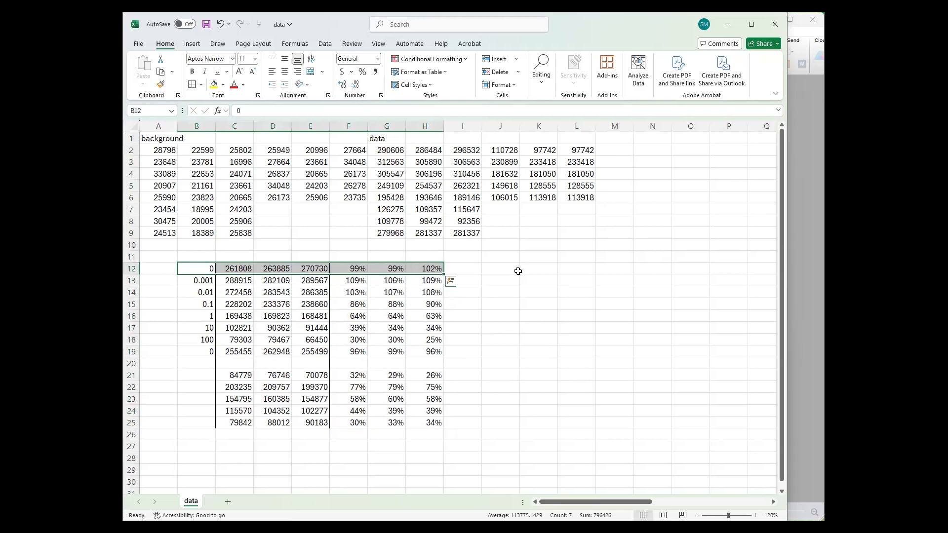
click(514, 271)
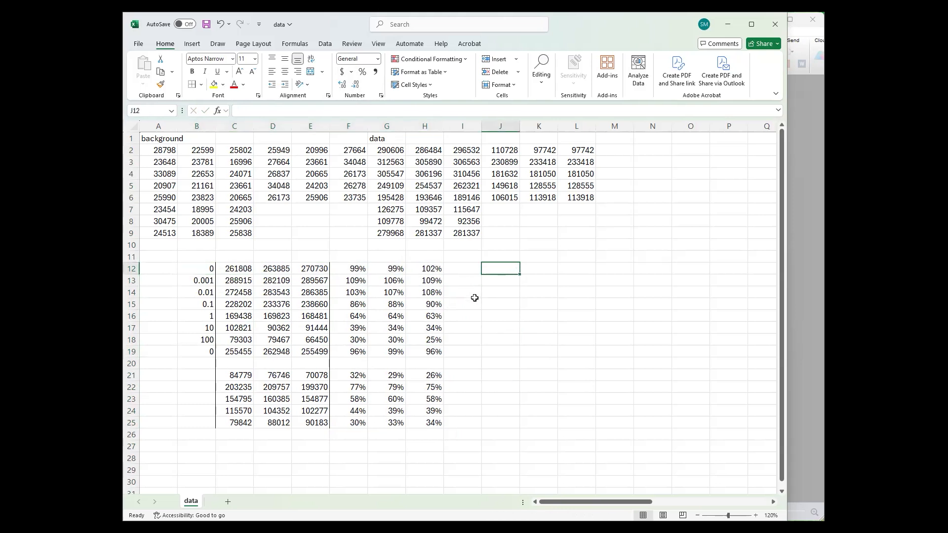
- Extend the averaged range in F12's formula to $C$12:$E$13
click(355, 268)
double_click(333, 268)
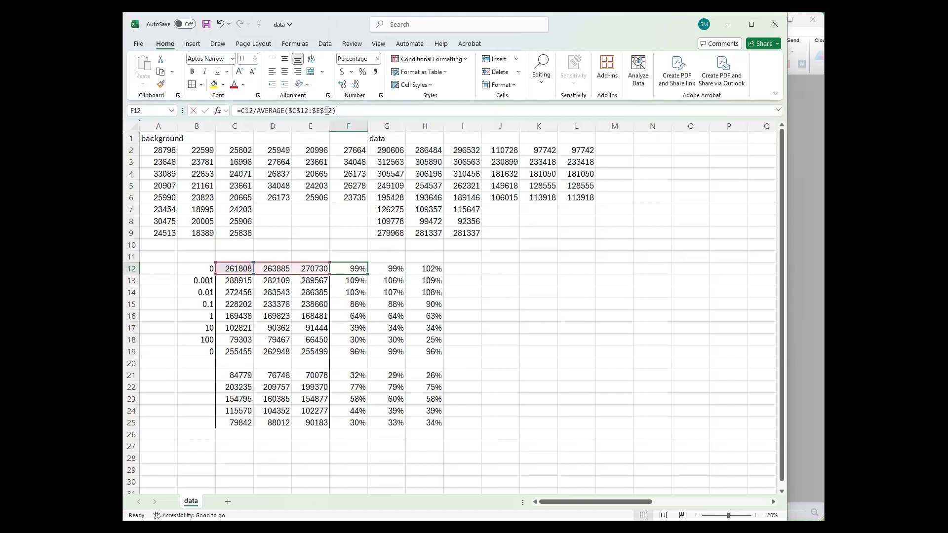
mouse_move(326, 272)
mouse_down()
mouse_move(325, 300)
mouse_move(324, 286)
mouse_up()
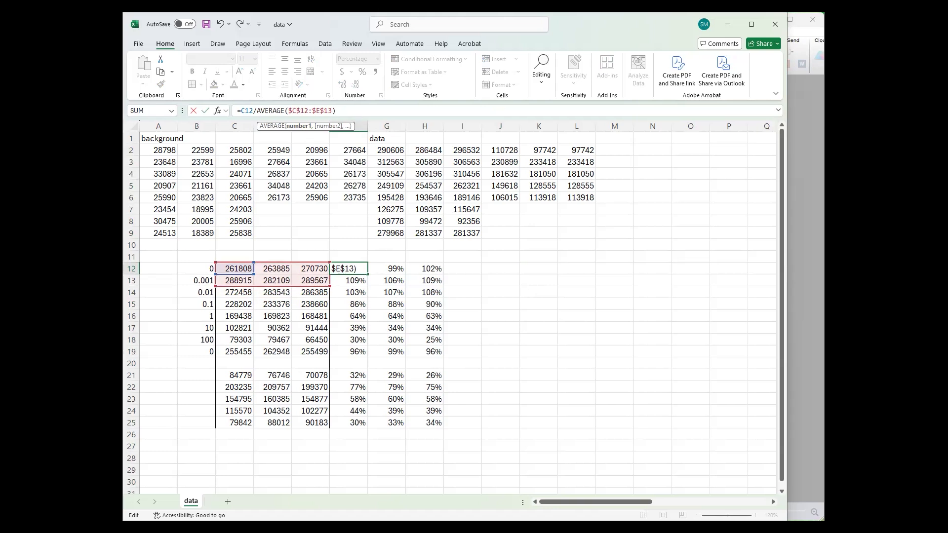
key(Return)
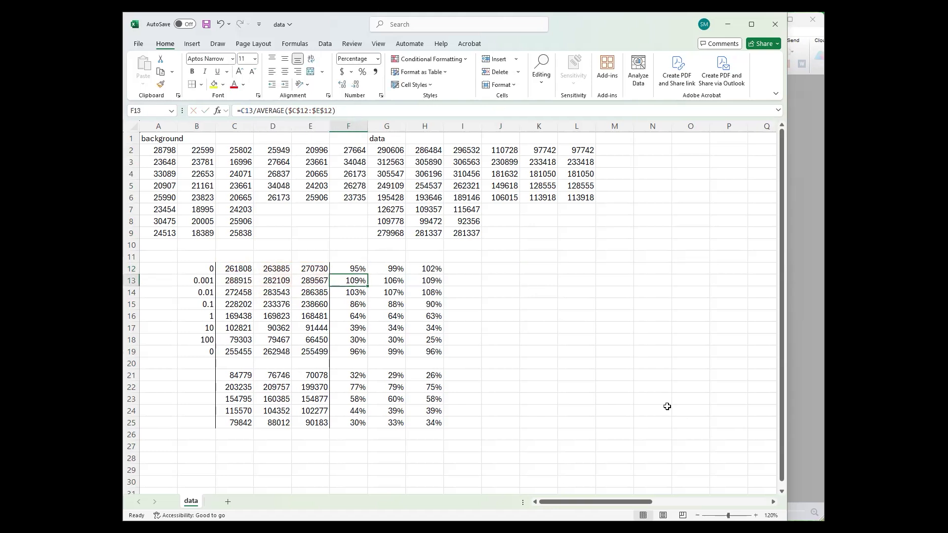
- Change the averaged range in F13's formula to $C$13:$E$13
click(358, 270)
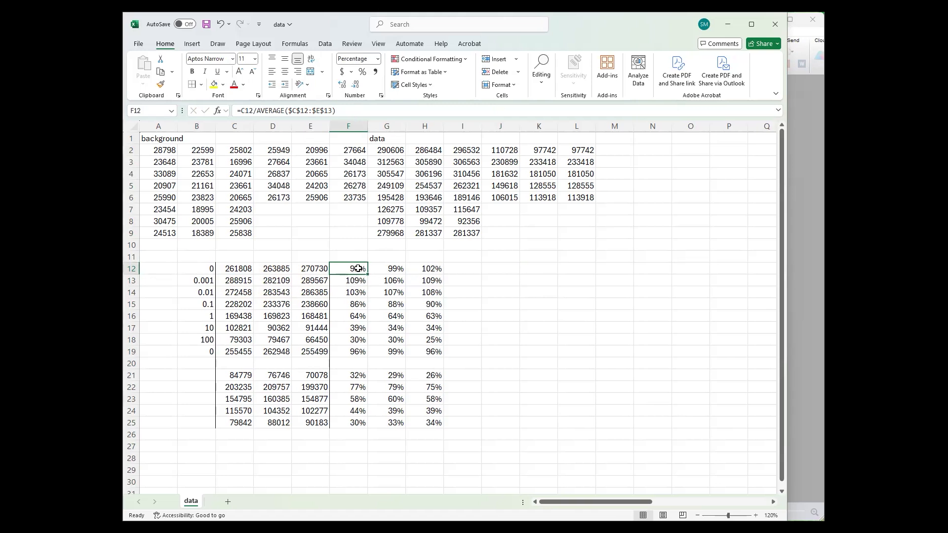
click(358, 279)
click(326, 110)
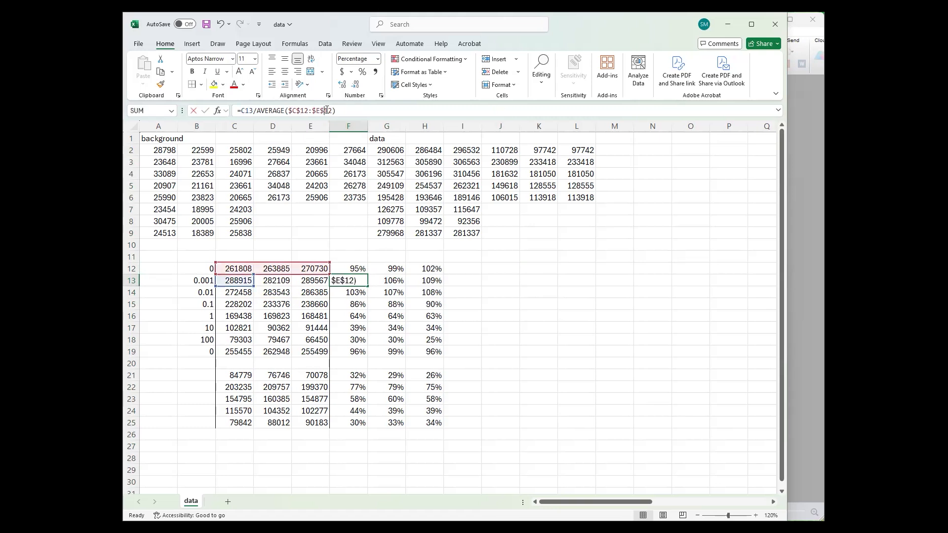
drag(289, 272, 292, 287)
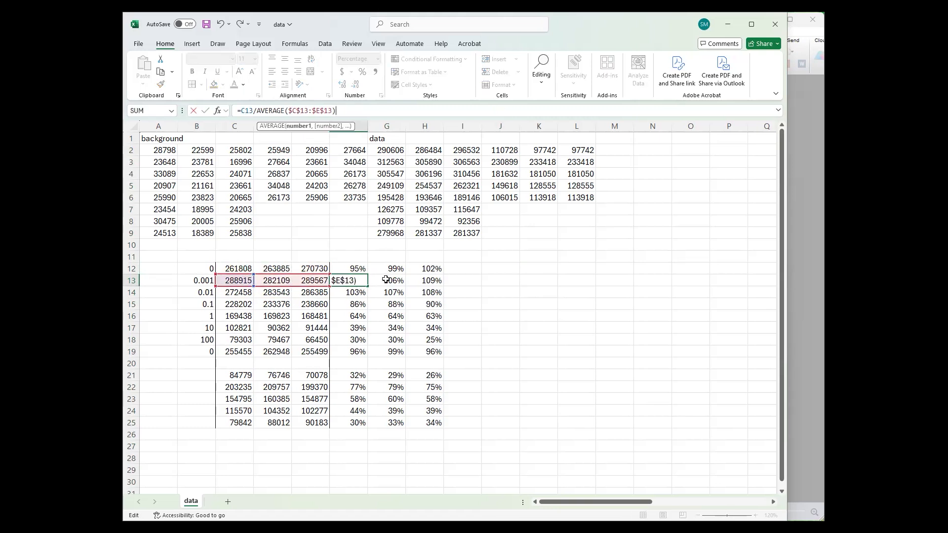
key(Return)
- Clear the normalized percentages of the two zero-concentration rows in F12:H12 and F19:H19
drag(360, 268, 426, 266)
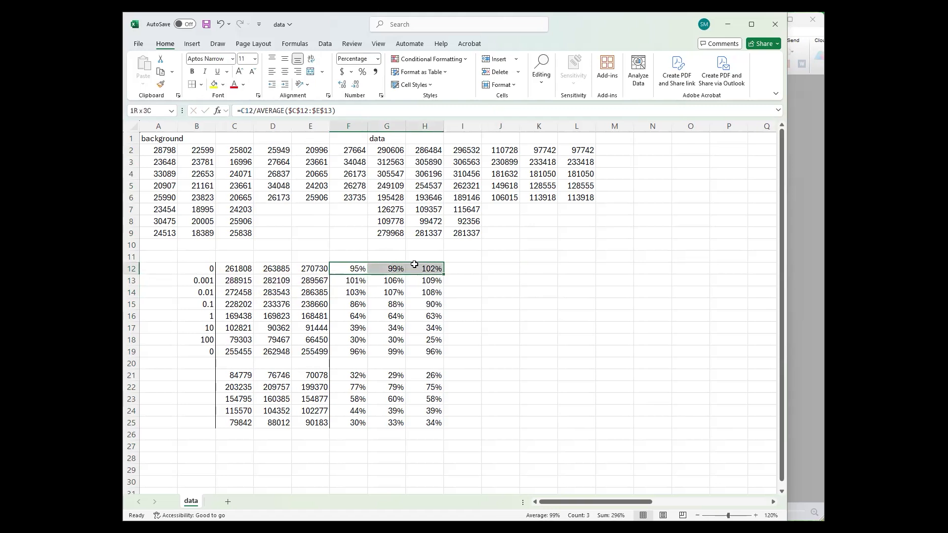
key(Delete)
drag(354, 352, 425, 352)
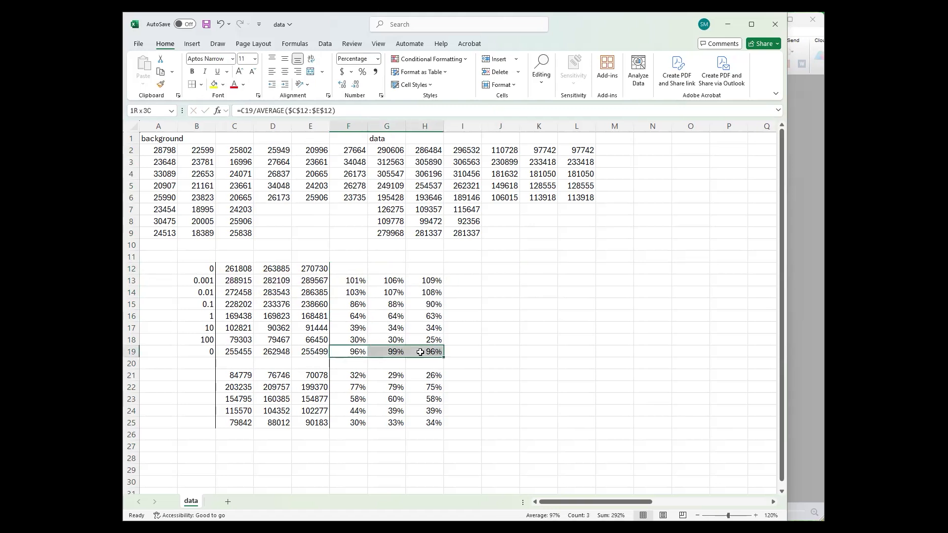
key(Delete)
- Fill the F13 formula across to column H and down to row 25, and clear the results in F19:H20
click(352, 280)
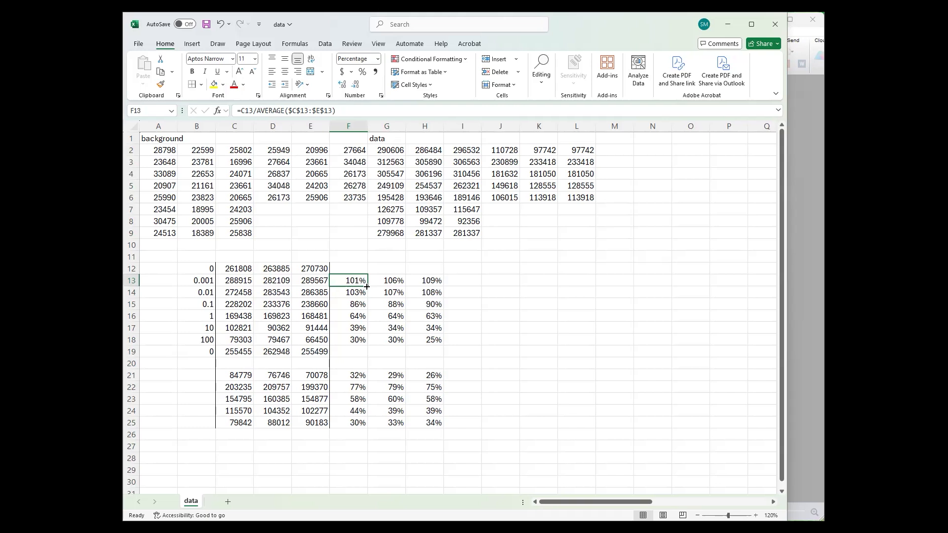
drag(367, 287, 441, 289)
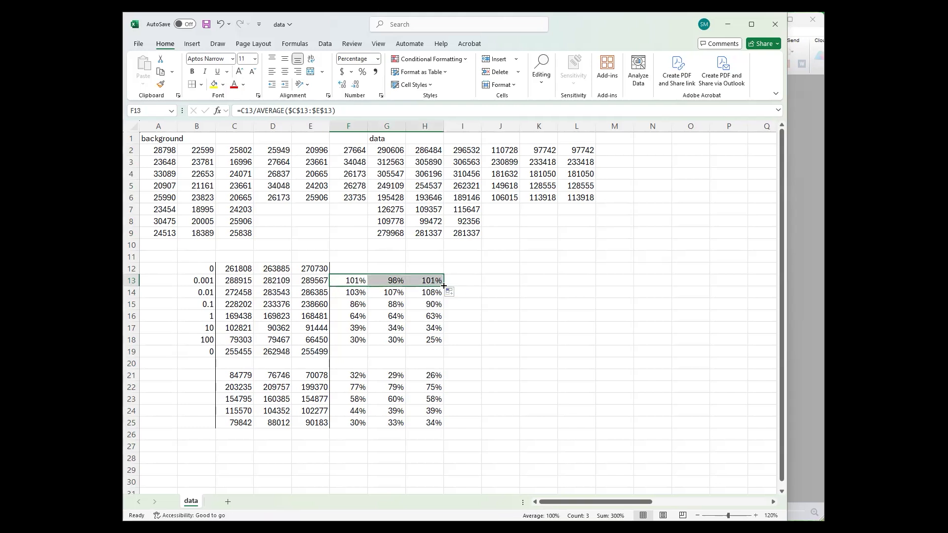
drag(442, 287, 446, 425)
drag(432, 364, 357, 352)
key(Delete)
click(477, 361)
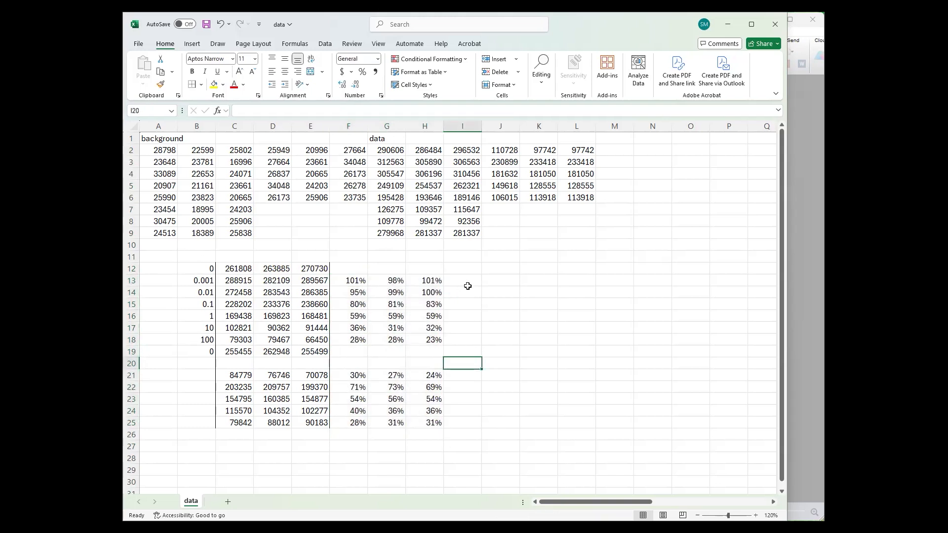
- Enter =LOG10(B13) in A13 to convert the 0.001 concentration to its logarithm
click(164, 279)
text(=)
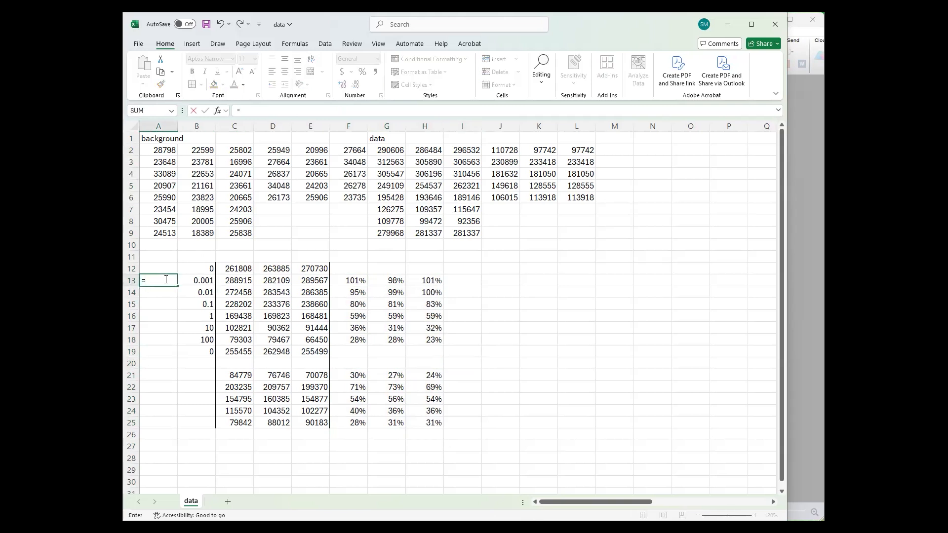
text(log)
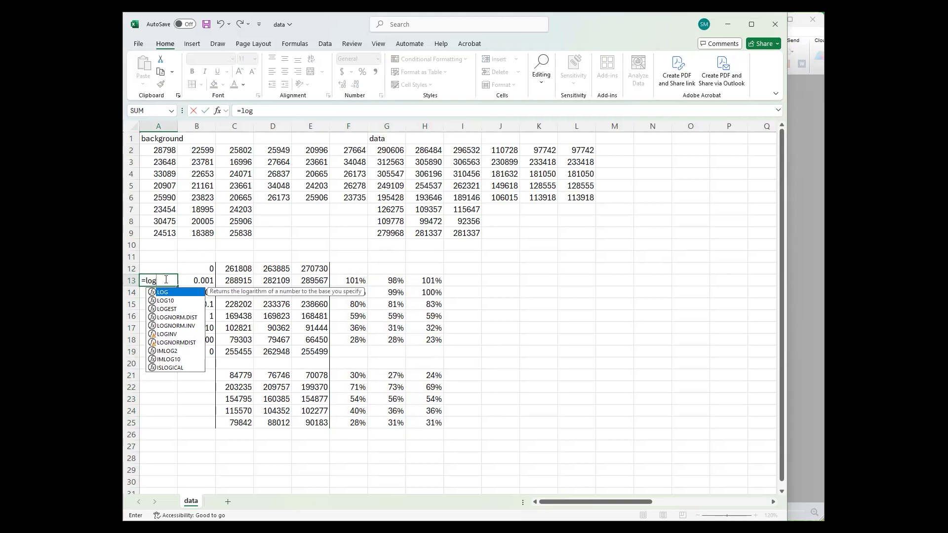
text(10()
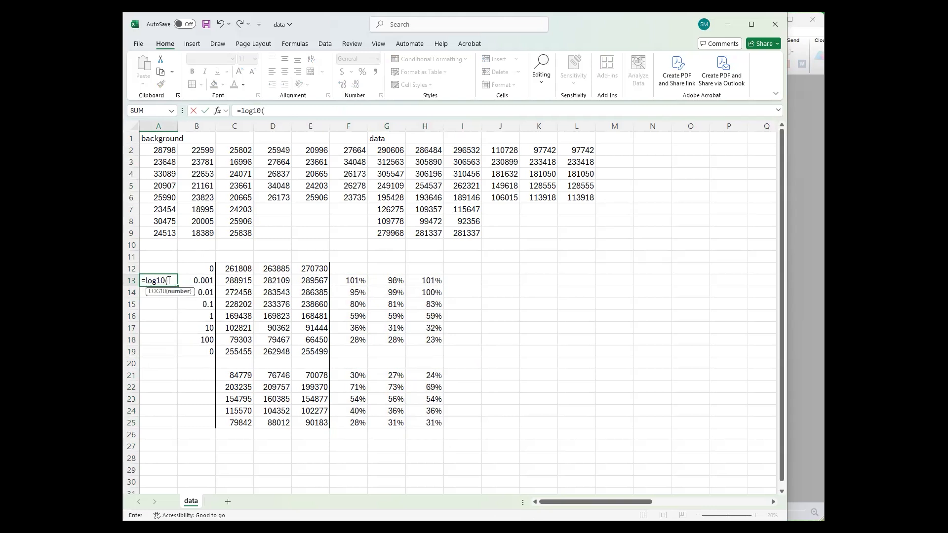
click(192, 280)
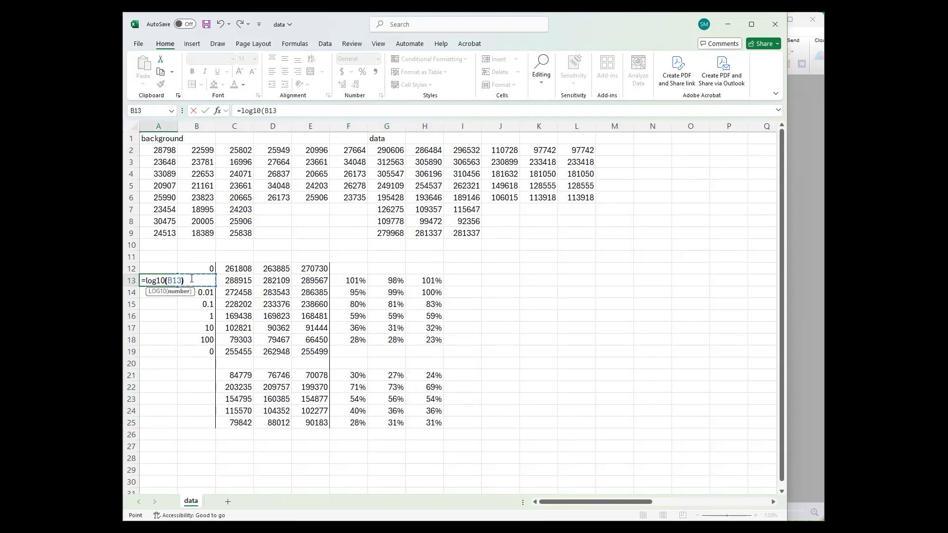
key(Return)
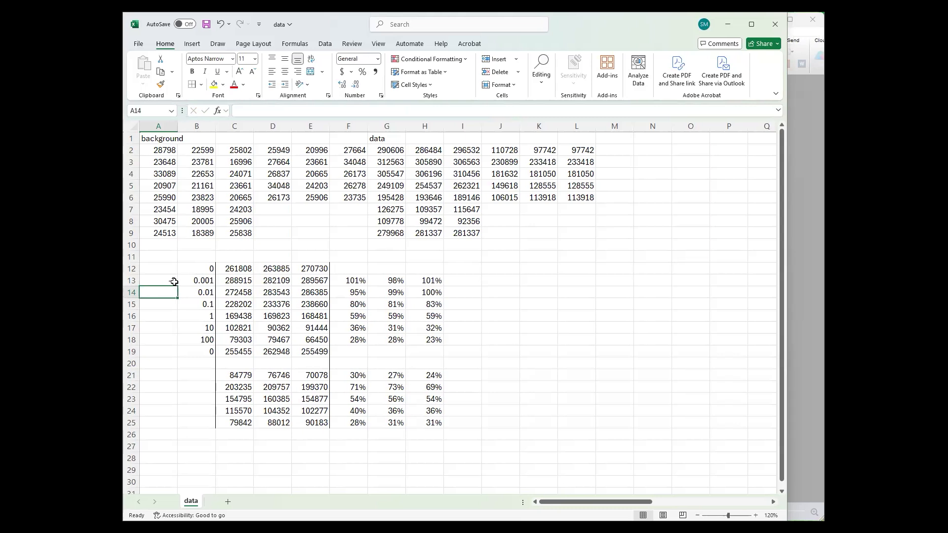
click(174, 281)
drag(177, 286, 177, 265)
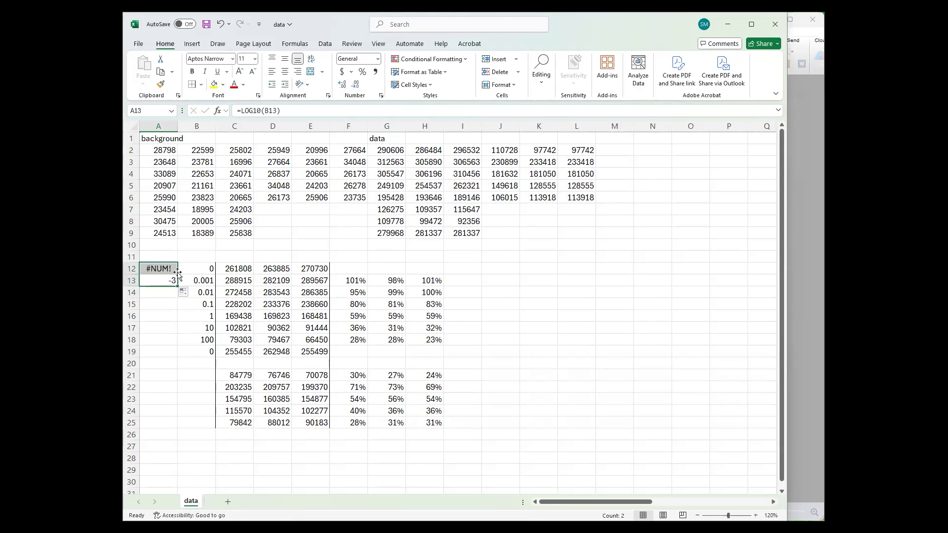
click(169, 267)
key(Delete)
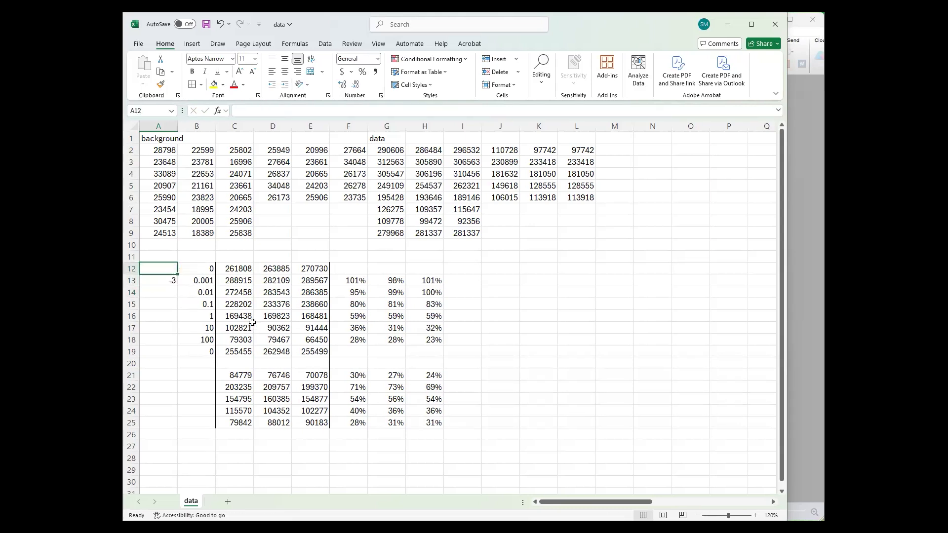
- Fill the LOG10 formula in A13 down to A18 and copy the resulting range
click(166, 285)
drag(177, 286, 177, 347)
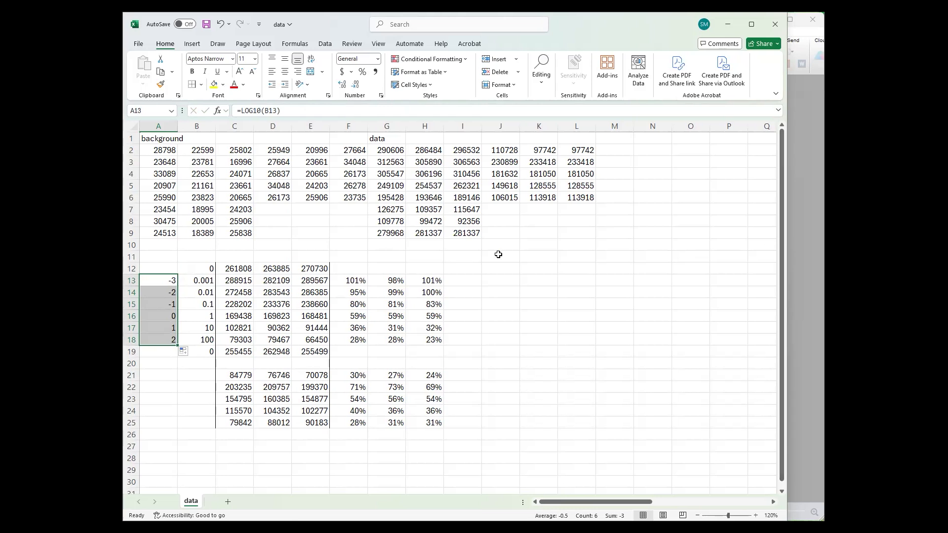
key(ctrl+c)
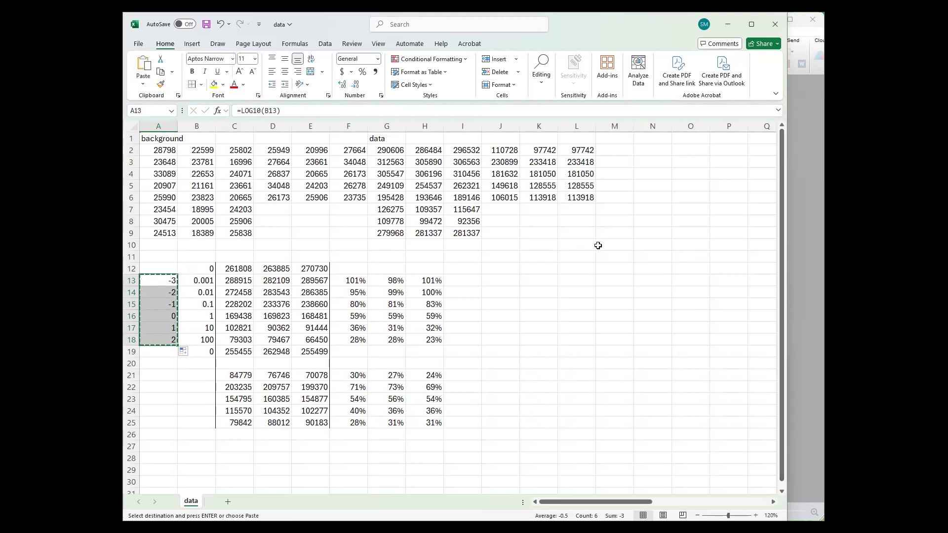
- Switch to GraphPad Prism and create a new XY table with numeric X and three side-by-side replicate Y values
click(803, 225)
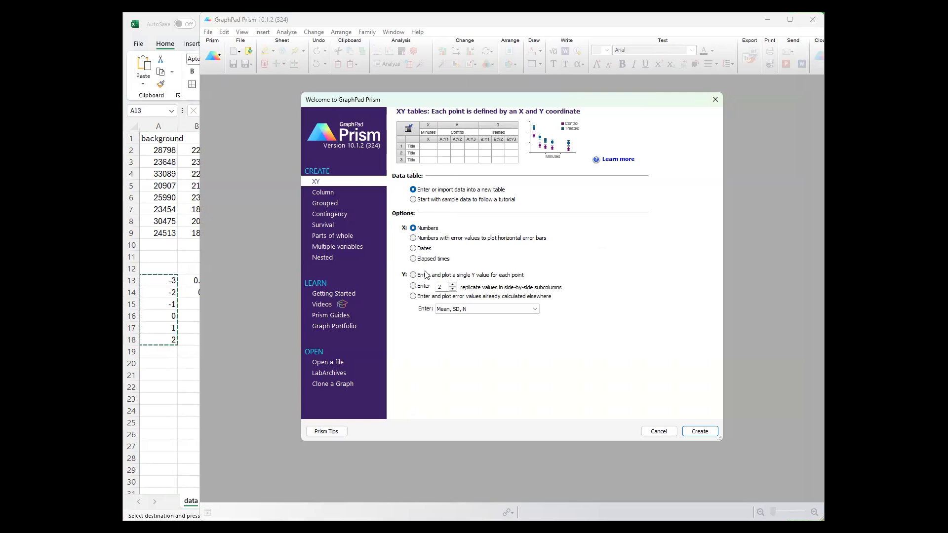
click(425, 286)
click(701, 431)
- Transfer the log concentrations in A13:A18 from Excel into the X column of the Prism table, starting at row 1
click(165, 309)
drag(169, 280, 169, 339)
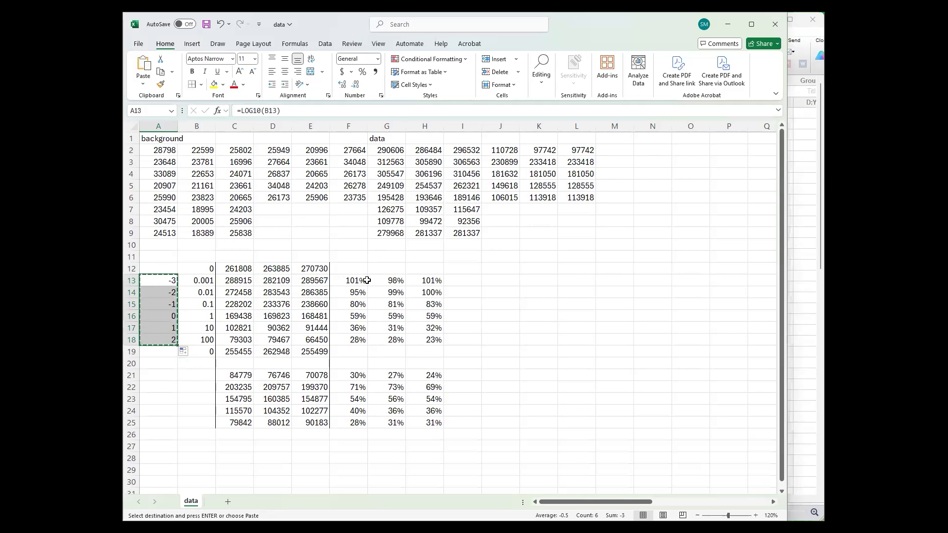
click(801, 285)
click(379, 113)
key(ctrl+v)
- Title the X column log[PbTx]
text(log)
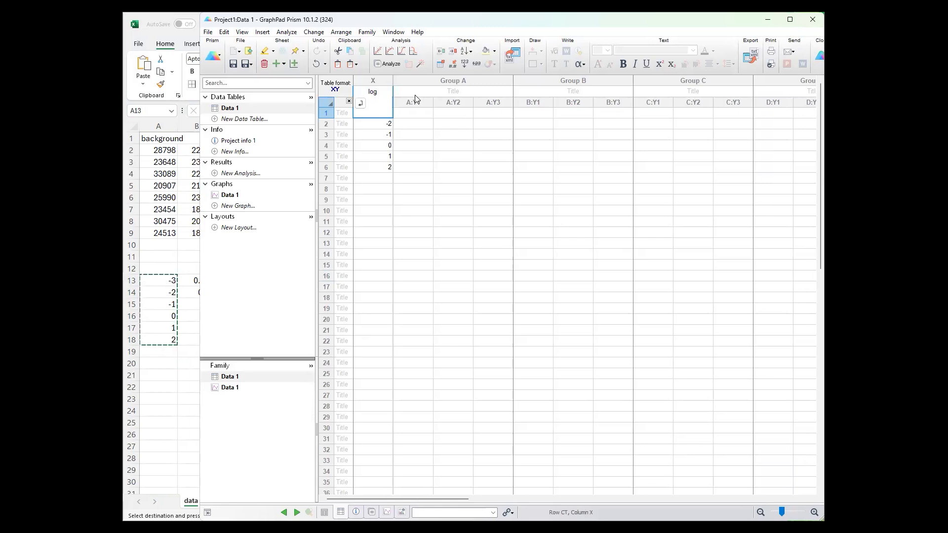
text([P)
text(x[)
key(BackSpace)
text(])
key(Return)
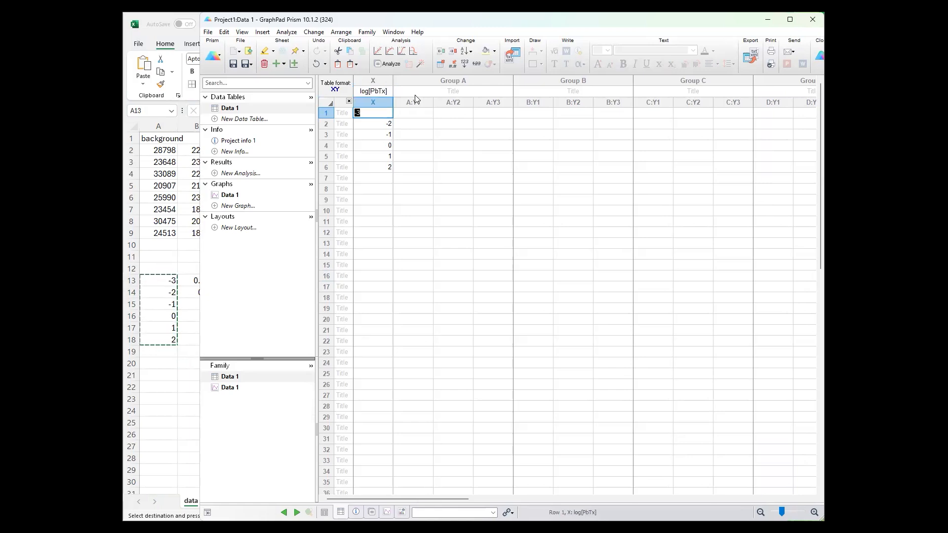
- Copy the standards' percentages in F13:H18 from Excel into Group A of the Prism table, starting at row 1
click(154, 256)
drag(354, 281, 426, 340)
key(ctrl+c)
key(alt+Tab)
click(405, 115)
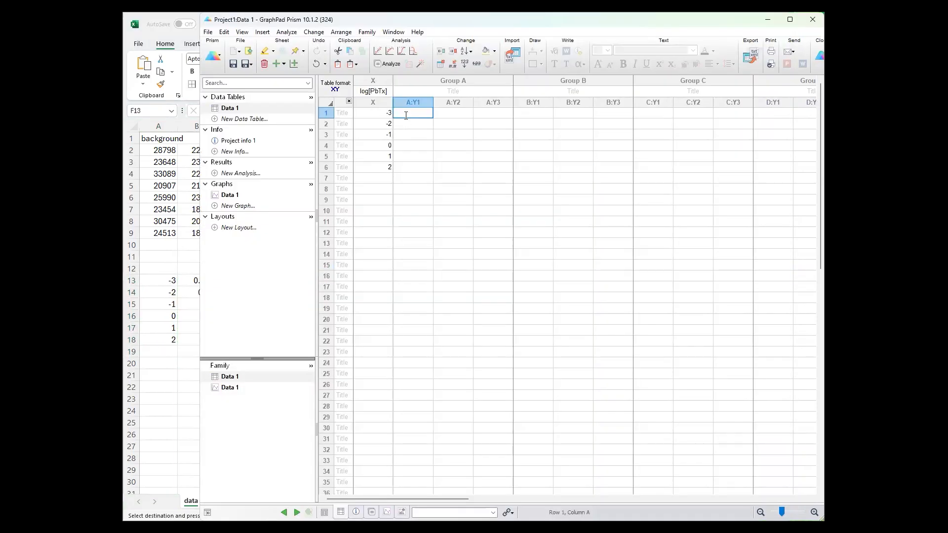
key(ctrl+v)
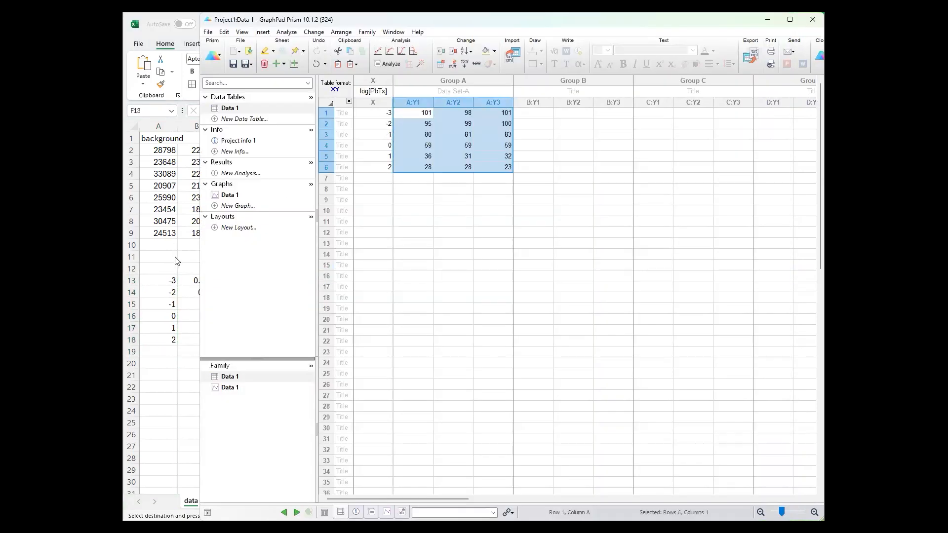
- Copy the unknowns' percentages in F21:H25 from Excel into Group A at row 7, leaving their X cells empty
key(alt+Tab)
drag(366, 376, 428, 418)
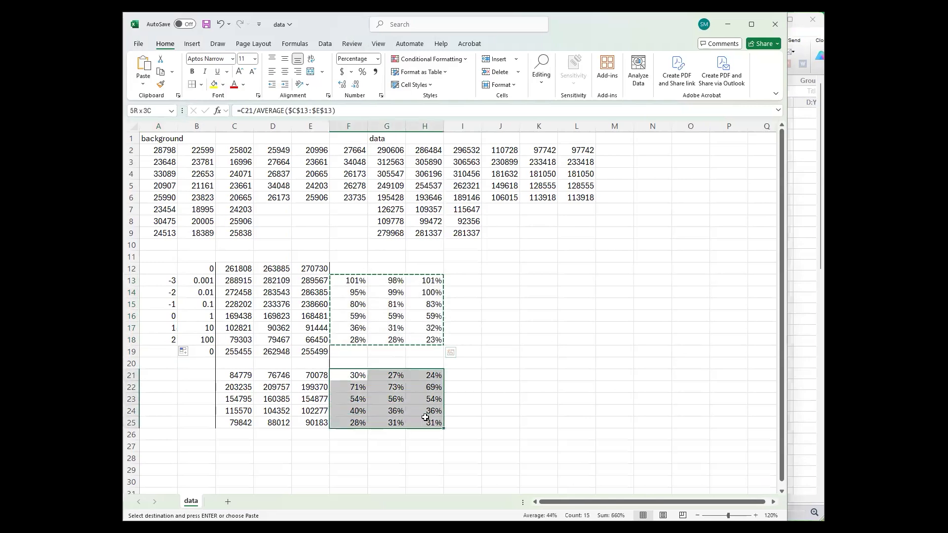
key(ctrl+c)
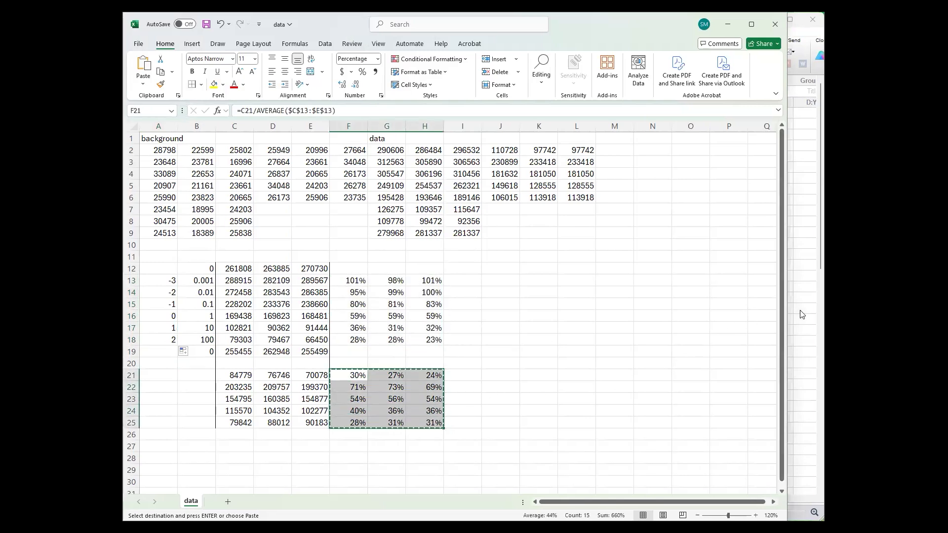
key(alt+Tab)
click(413, 178)
key(ctrl+v)
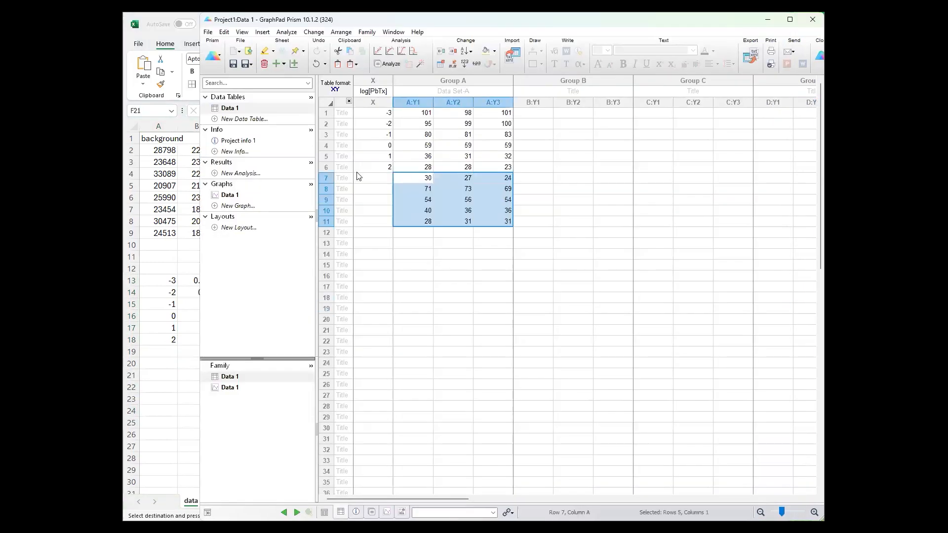
drag(367, 181, 368, 222)
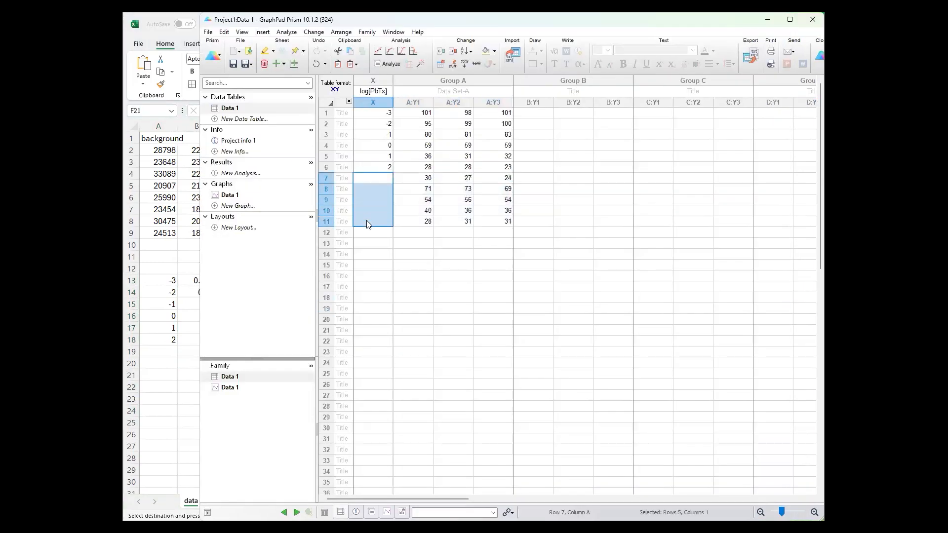
click(444, 289)
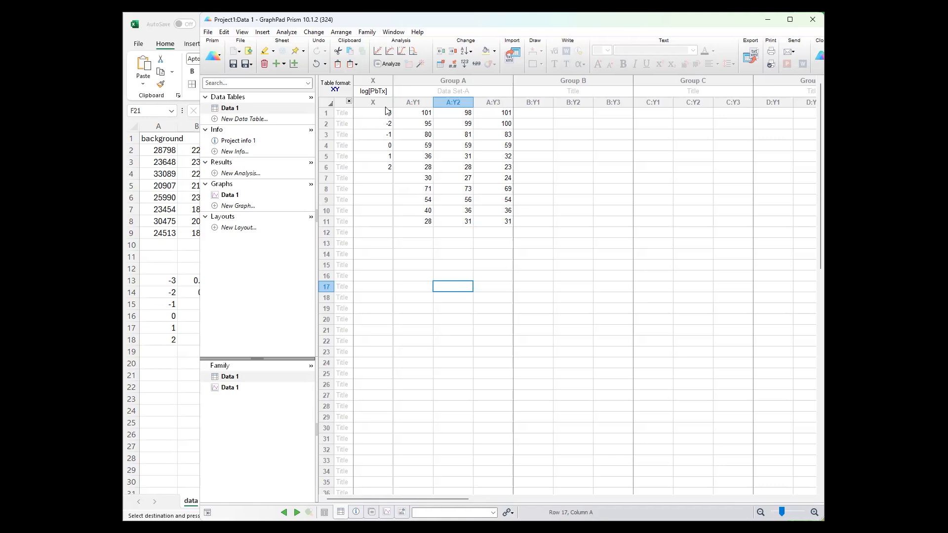
- Run a nonlinear regression on Data 1 with Sigmoidal, 4PL, X is log(concentration), interpolating unknowns from the standard curve
click(388, 65)
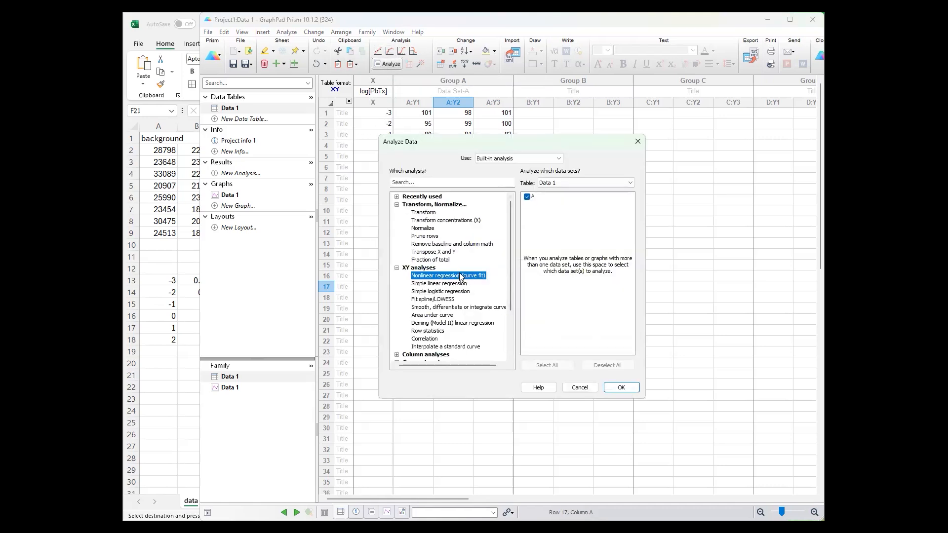
click(621, 387)
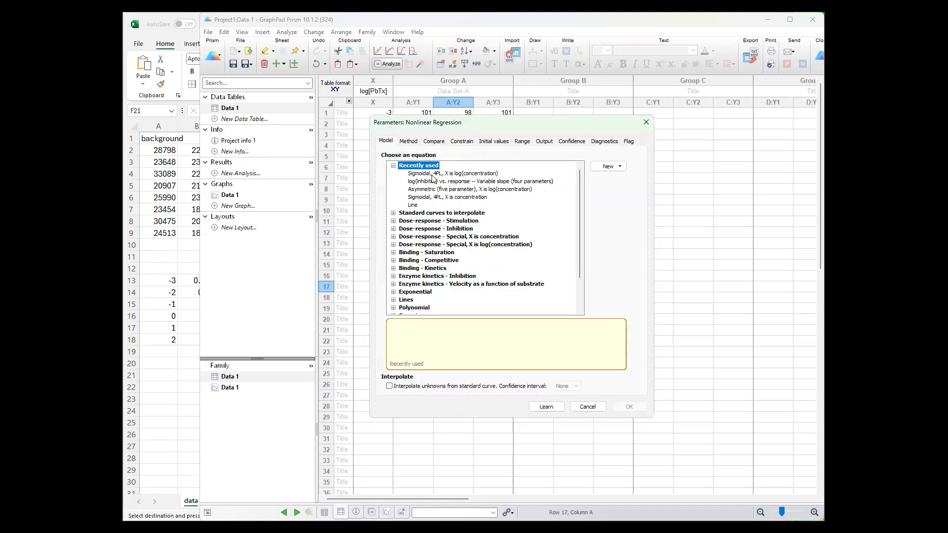
click(434, 173)
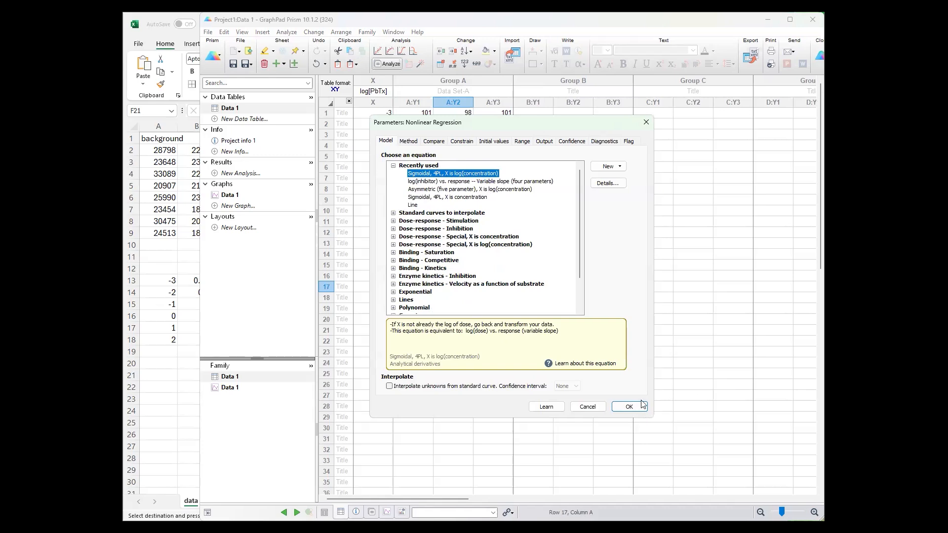
click(389, 386)
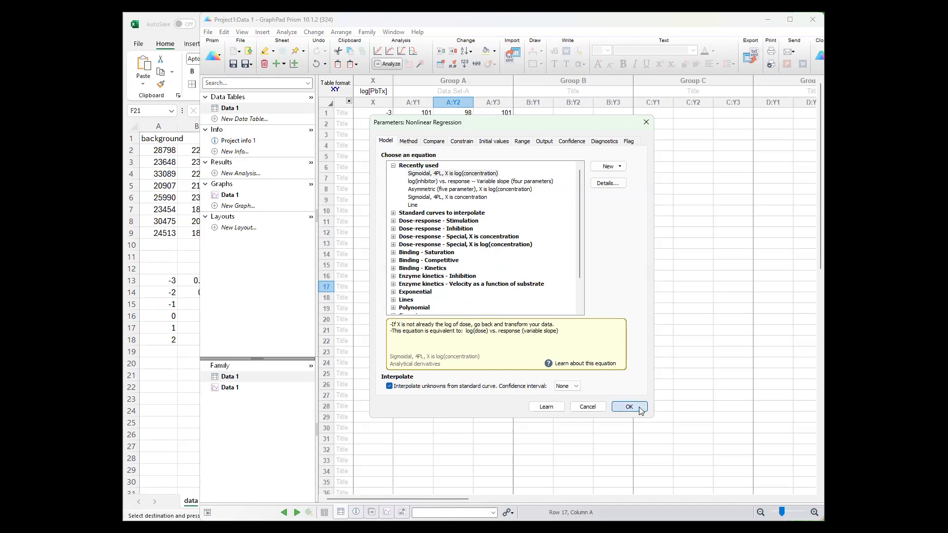
click(621, 406)
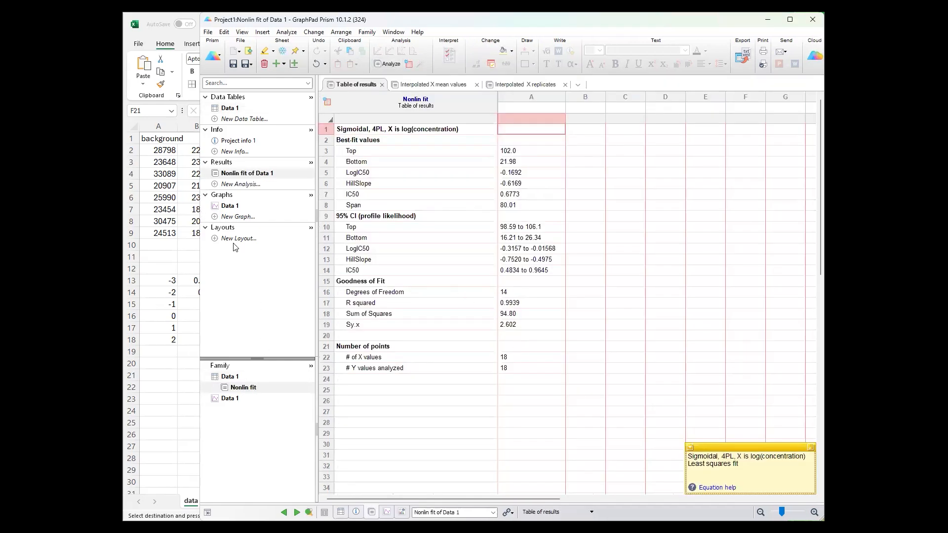
- Open the Data 1 graph and accept the suggested XY graph type with the fitted curve
click(237, 207)
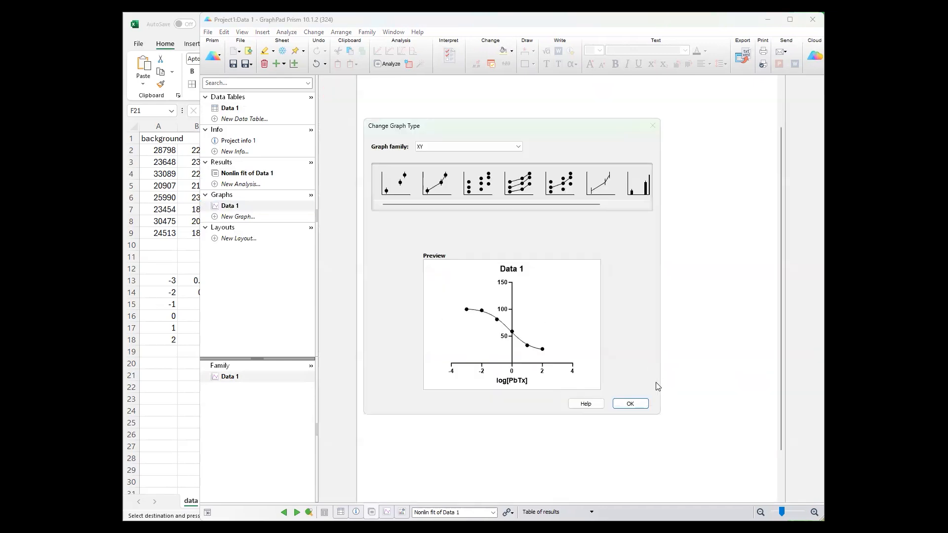
click(630, 404)
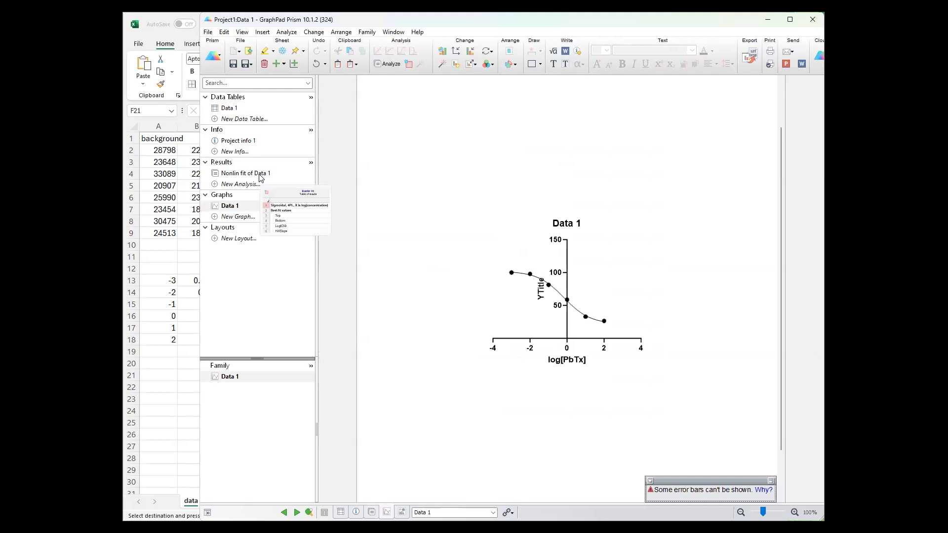
- Copy the five interpolated log[PbTx] mean values from the Nonlin fit of Data 1 results into Excel, starting at I21
click(261, 178)
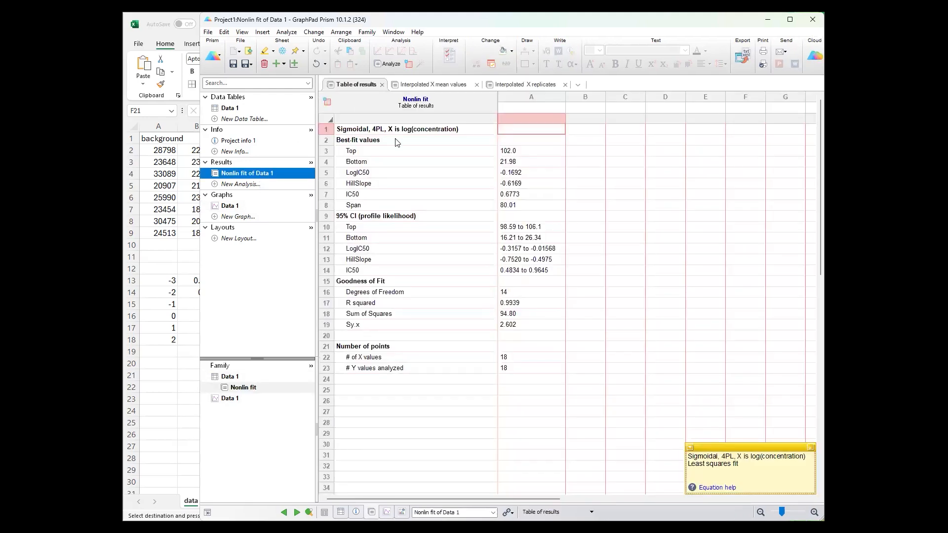
click(450, 87)
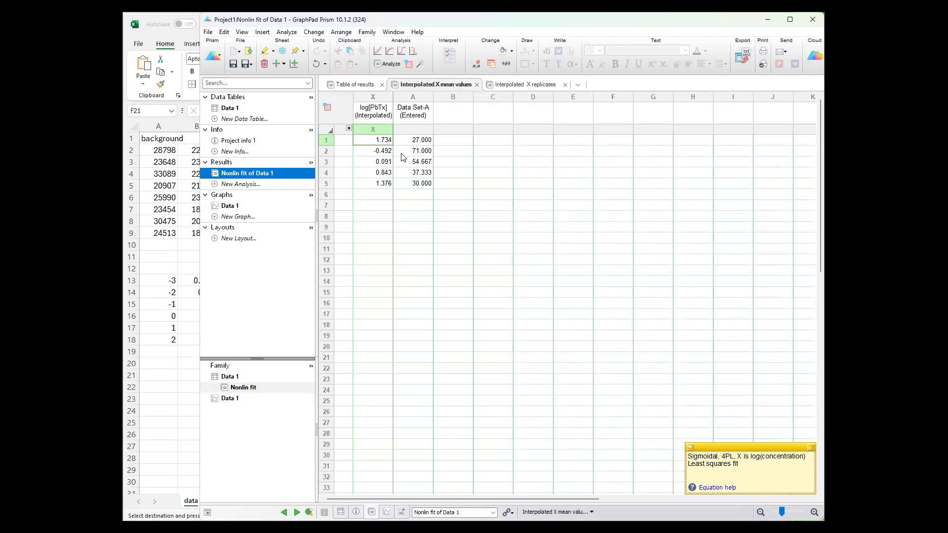
drag(418, 132, 421, 195)
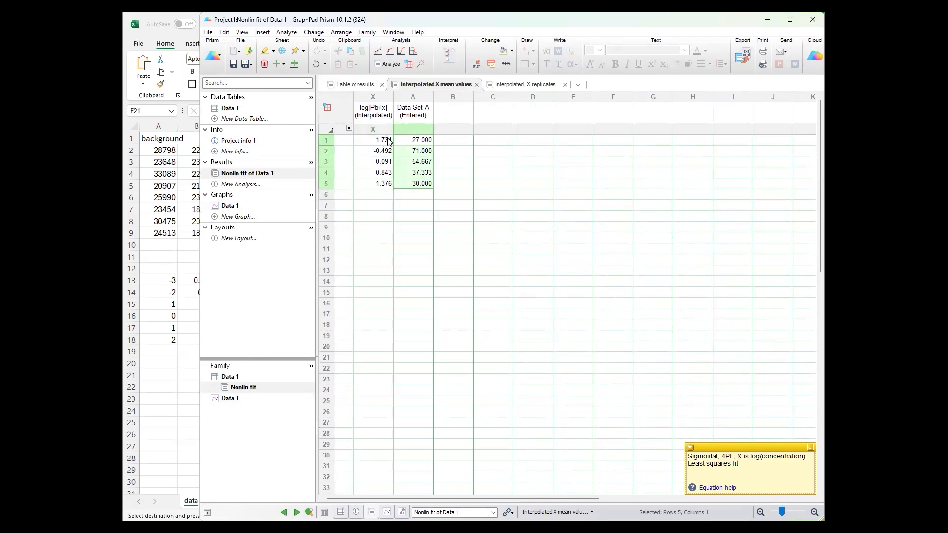
drag(386, 140, 388, 182)
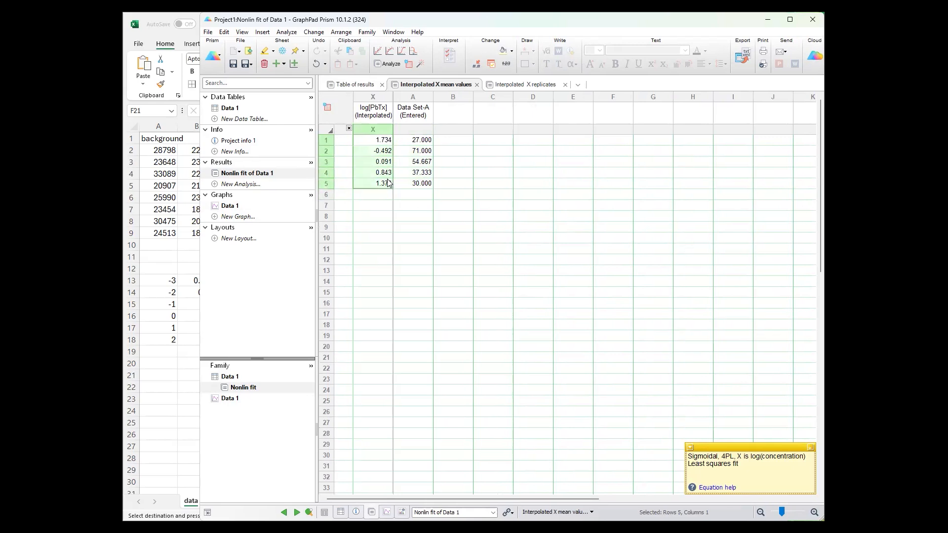
key(ctrl+c)
click(180, 257)
click(487, 365)
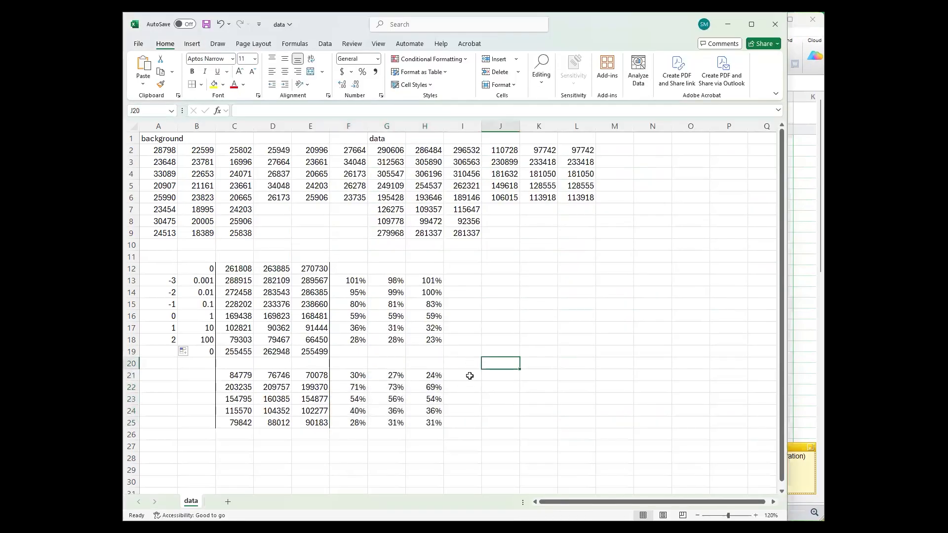
click(469, 376)
key(ctrl+v)
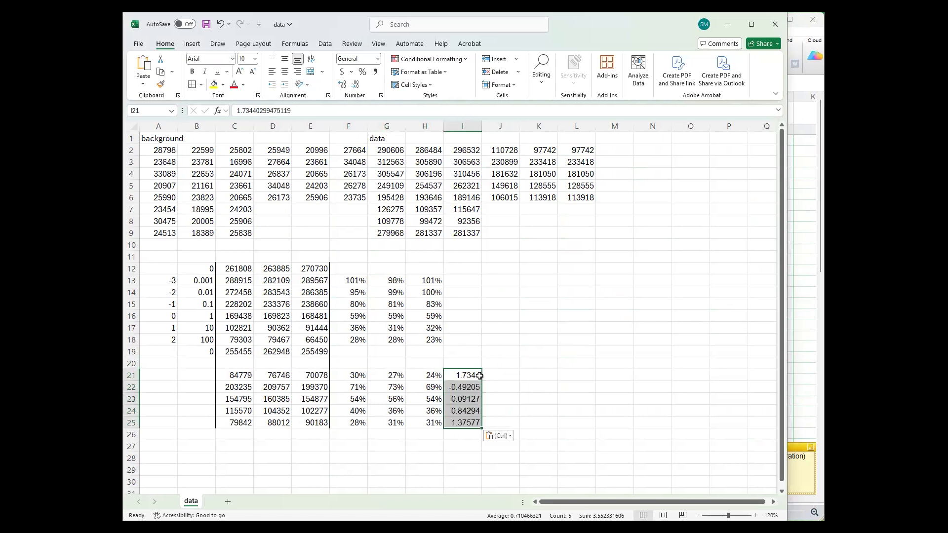
- Convert the interpolated logs to concentrations with =10^I21 in J21 and fill the formula down to J25
click(510, 378)
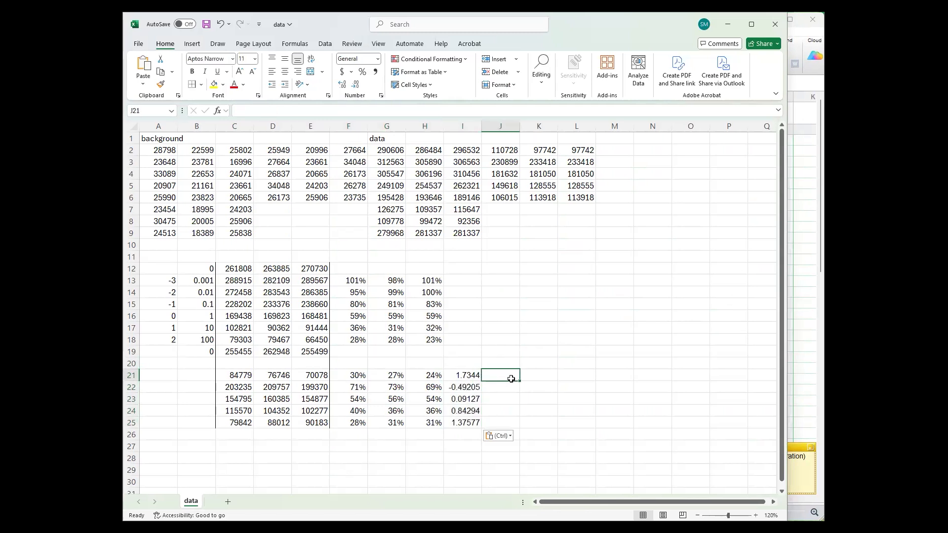
text(=)
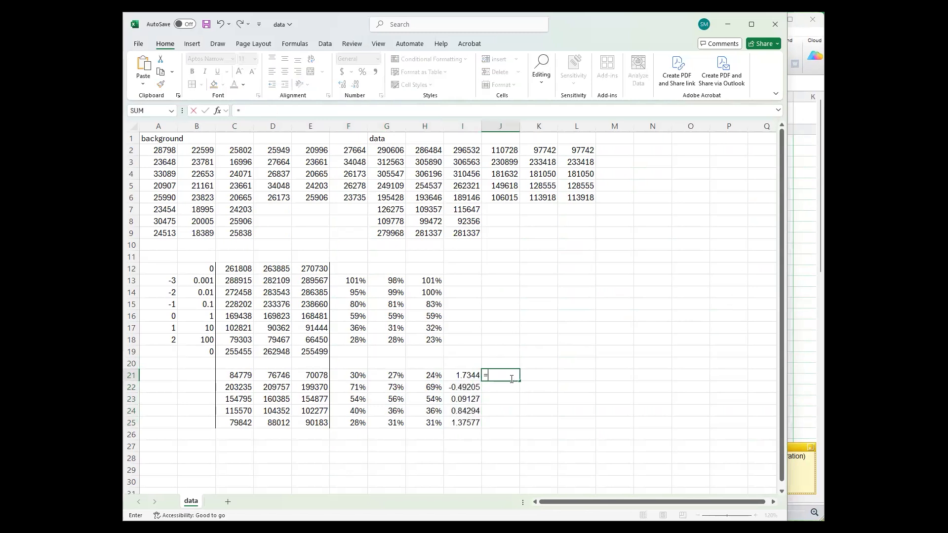
text(10^)
click(468, 376)
key(Return)
click(495, 377)
drag(522, 381, 521, 424)
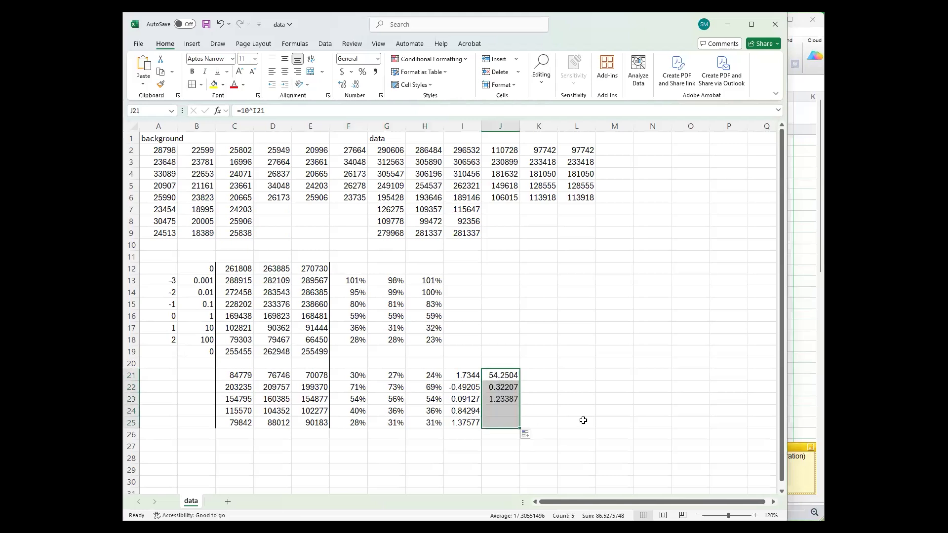
click(594, 416)
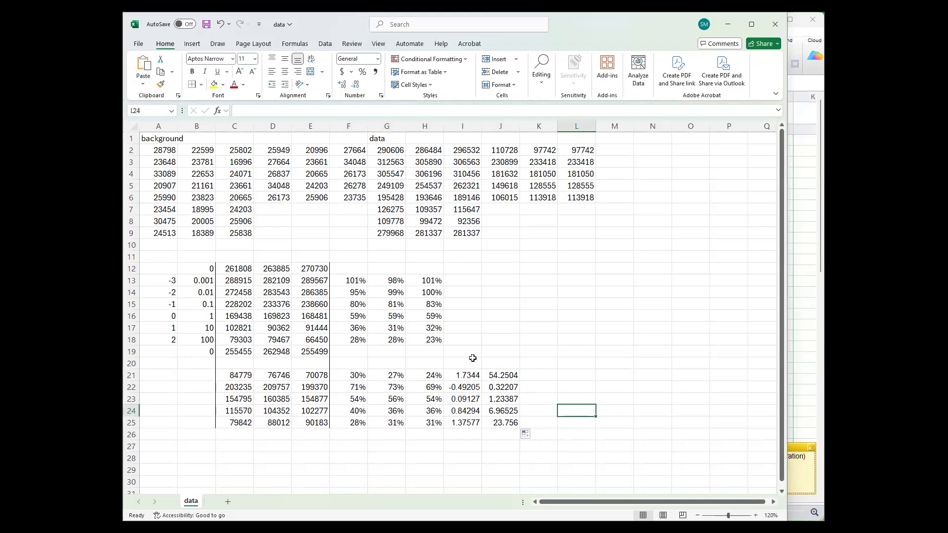
- Move the interpolated logs and concentrations from I21:J25 to a block starting at C27
drag(480, 375, 280, 489)
click(501, 280)
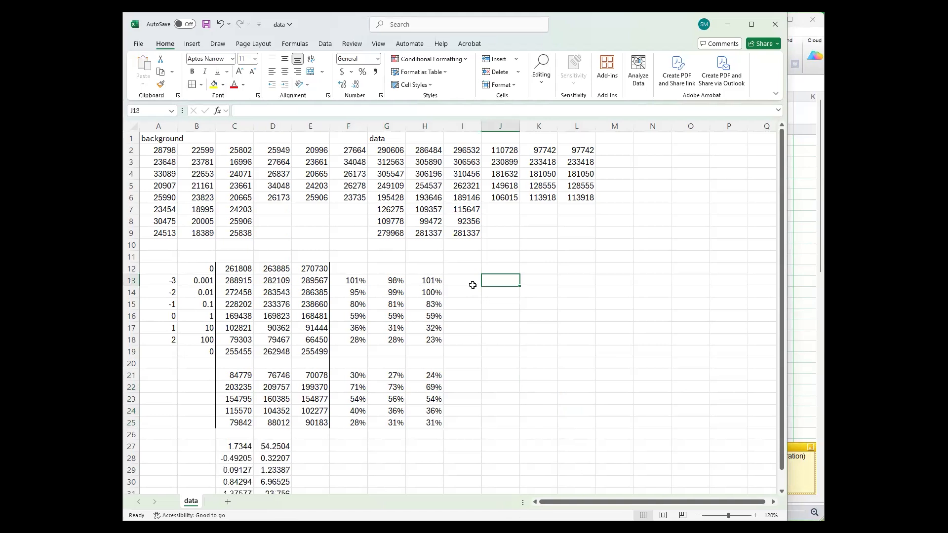
click(472, 285)
- Average the standards' replicates with =AVERAGE(F13:H13) in J13 and fill the formula down to J18
click(509, 278)
text(=)
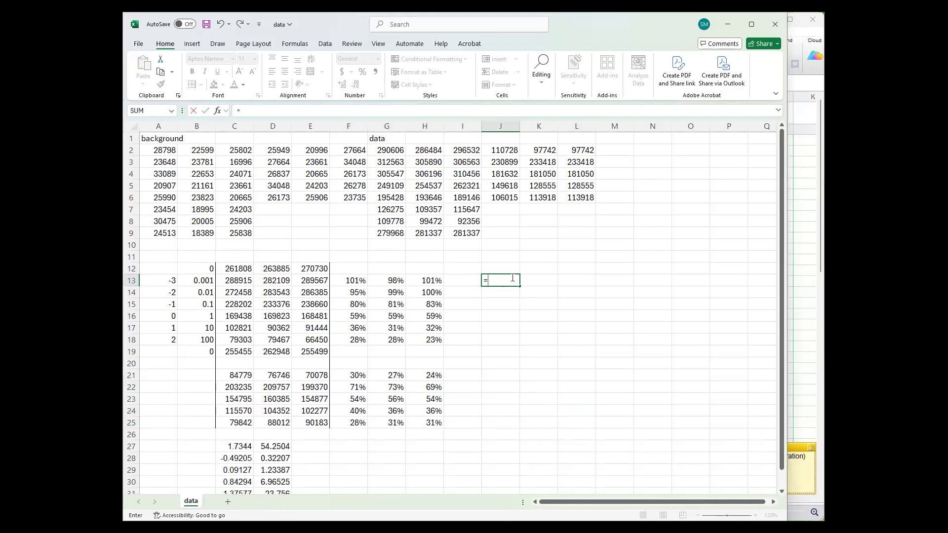
text(average)
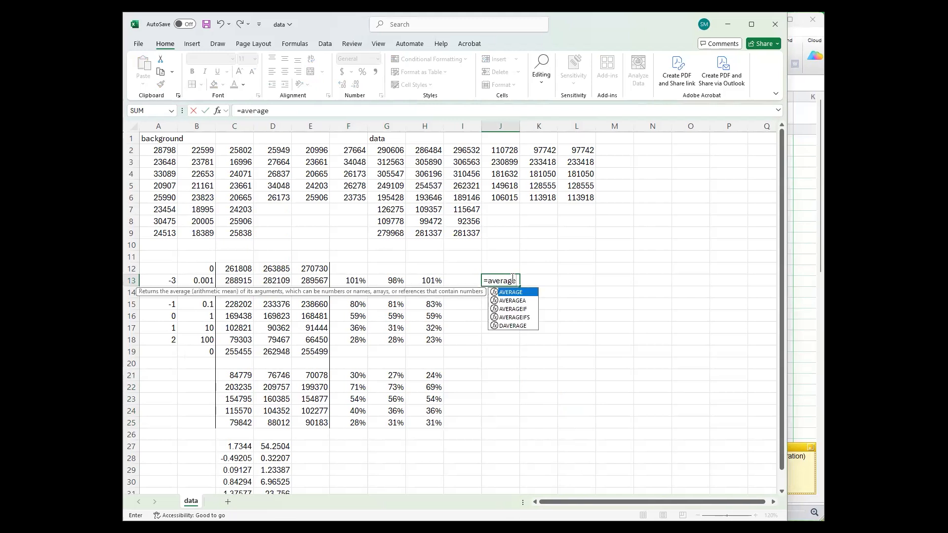
text(()
click(357, 280)
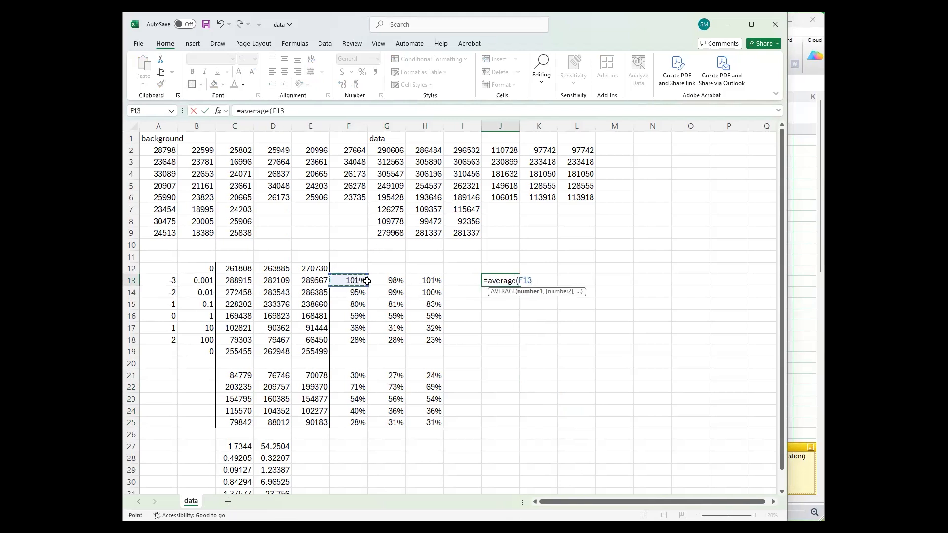
shift+click(426, 280)
key(Return)
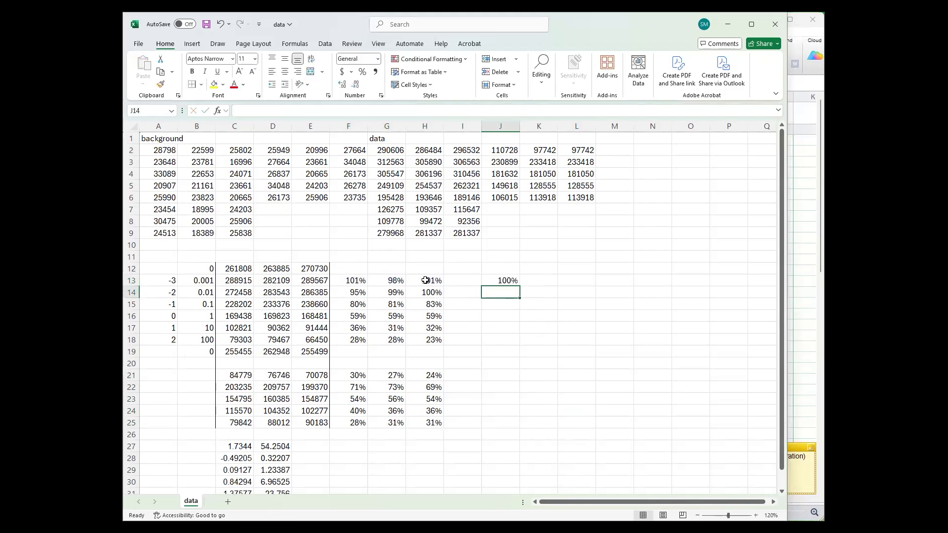
click(515, 279)
drag(519, 287, 521, 342)
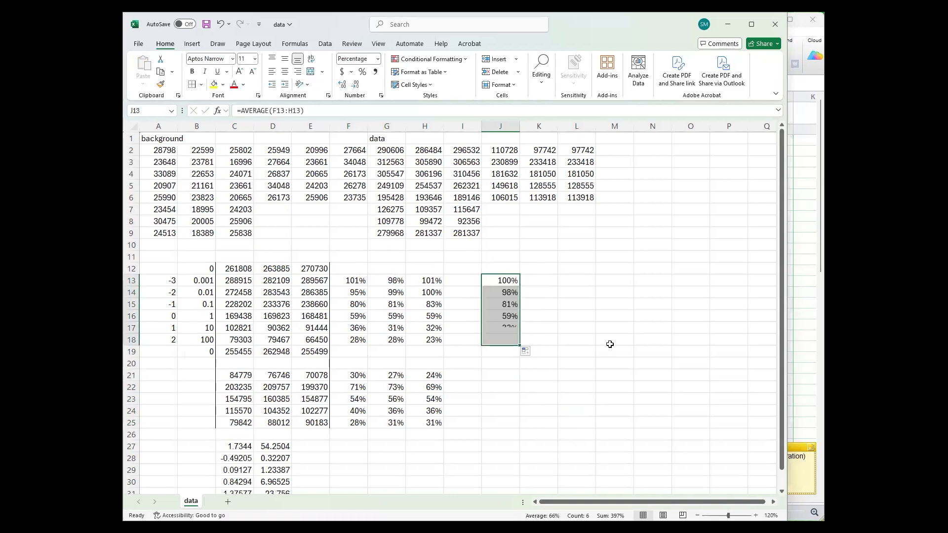
- Copy the log concentrations in A13:A18 and paste them as values starting at I13, beside the averages
drag(170, 278, 171, 336)
key(ctrl+c)
click(460, 280)
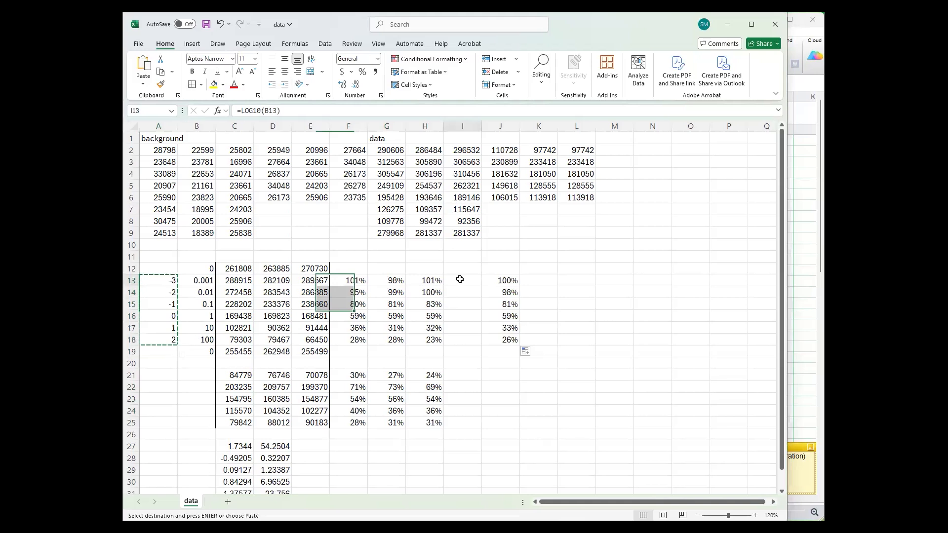
right_click(459, 279)
click(496, 280)
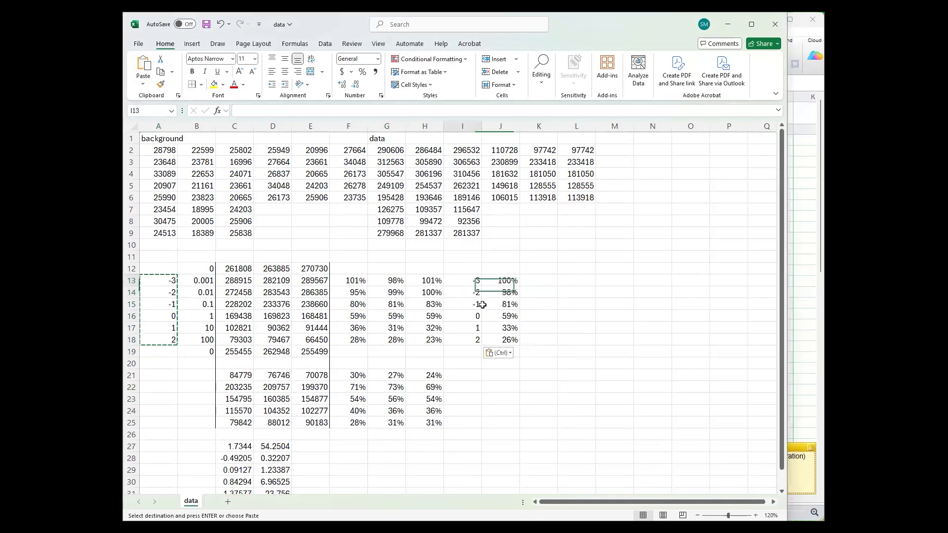
- Insert a markers-only scatter chart of I13:J18 and move it up and to the right on the sheet
drag(482, 304, 509, 341)
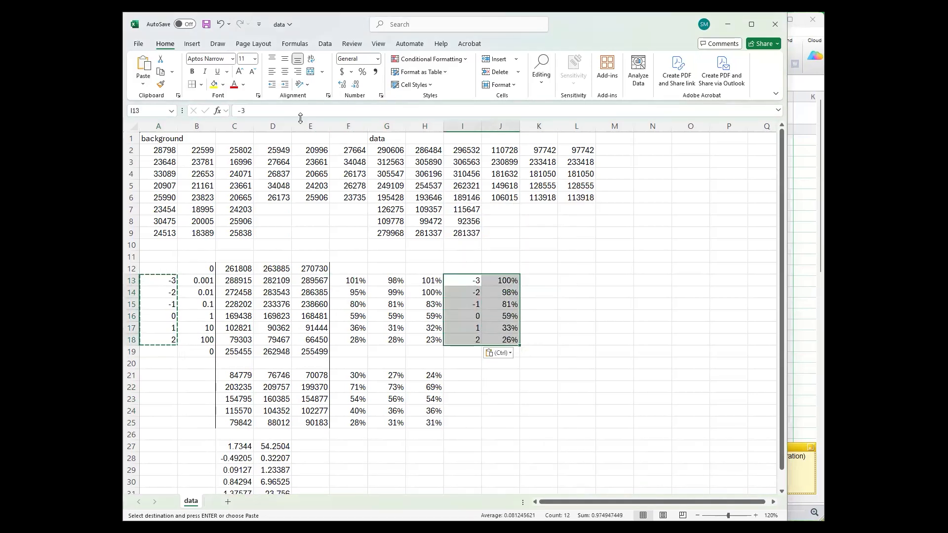
click(192, 44)
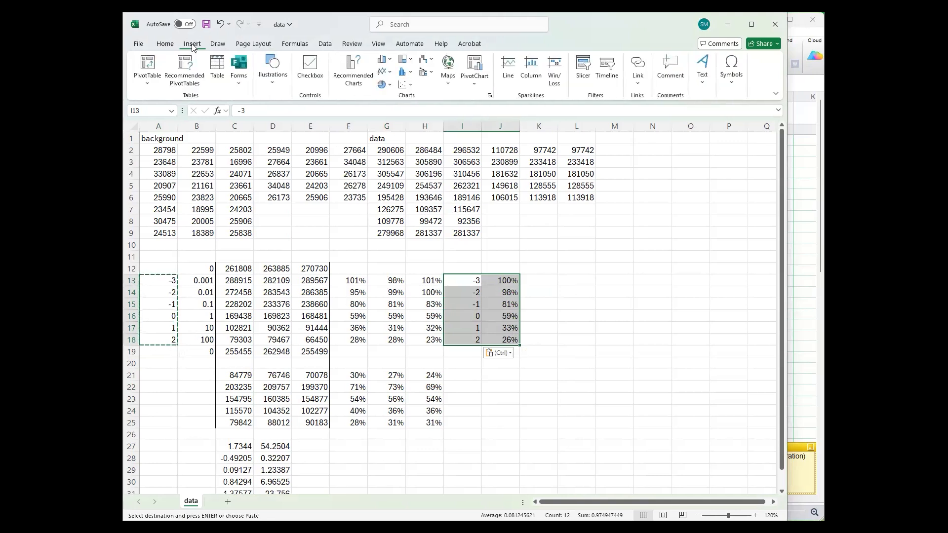
click(410, 85)
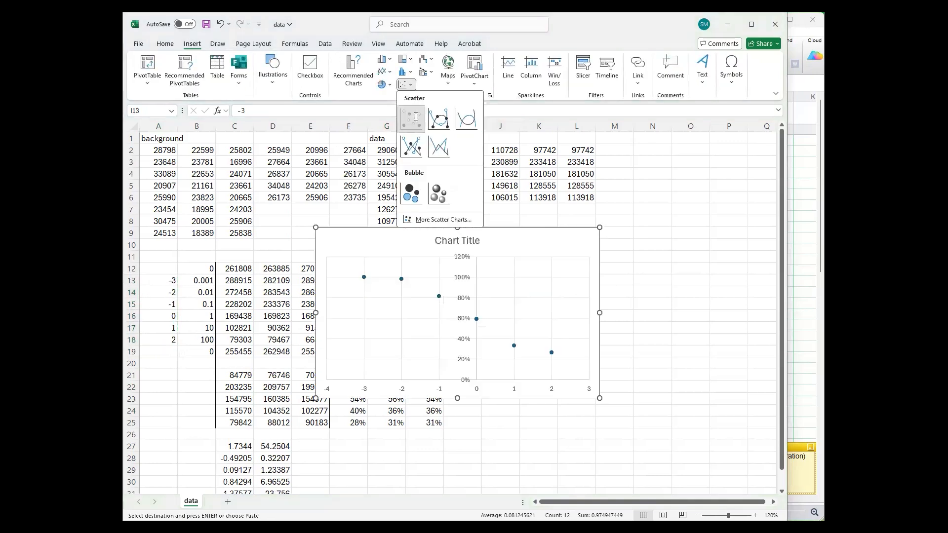
click(411, 119)
drag(530, 240, 638, 170)
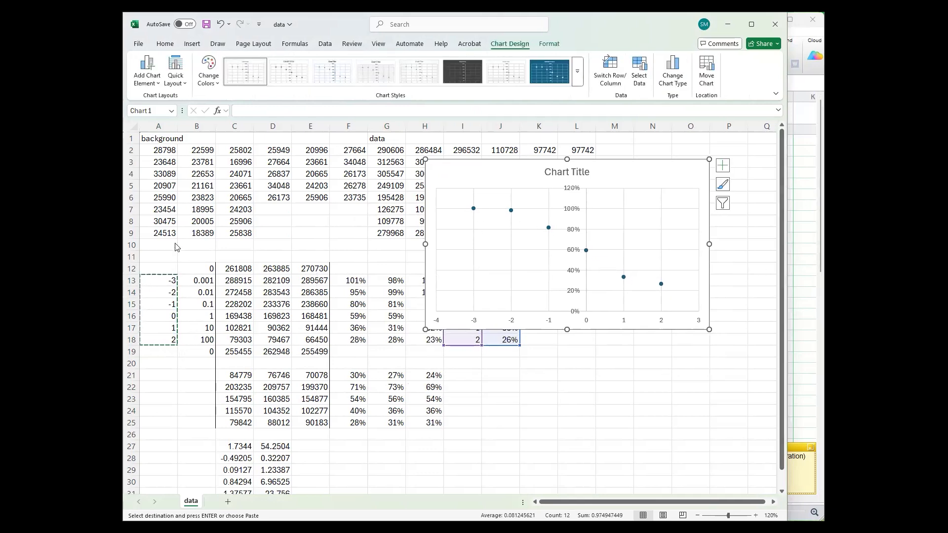
- Check the fitted sigmoidal curve on the Data 1 graph in Prism, and return to the scatter chart in Excel
key(alt+Tab)
click(238, 206)
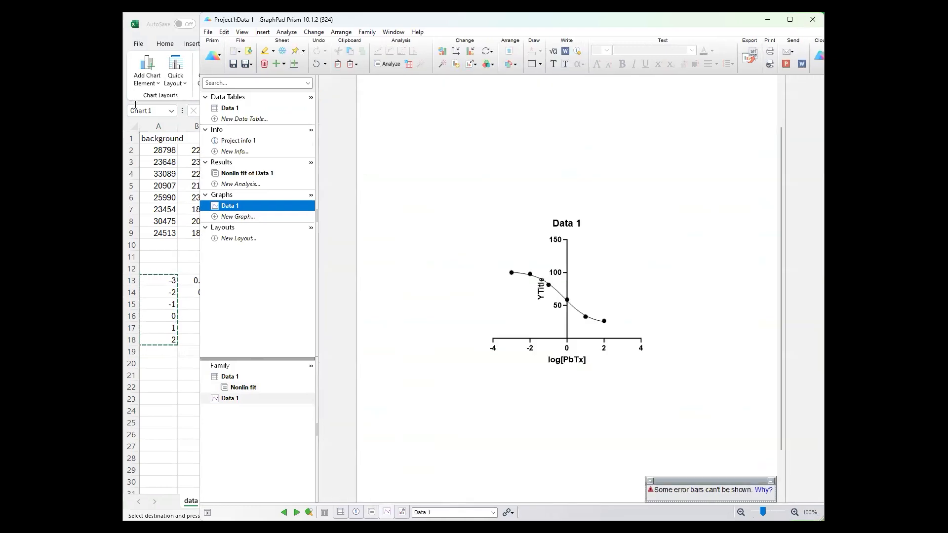
key(alt+Tab)
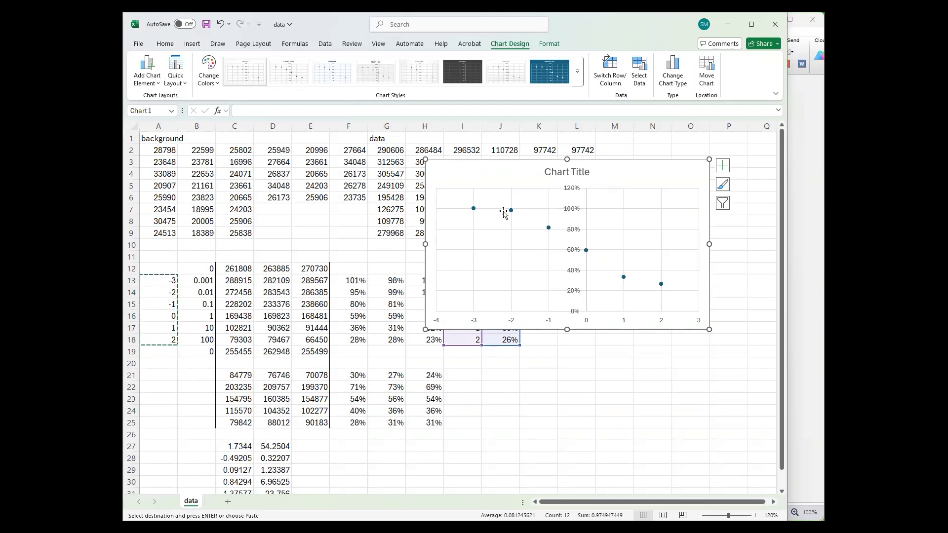
- Reposition the scatter chart to the right of column J so it clears the data in I13:J18
drag(636, 182, 694, 214)
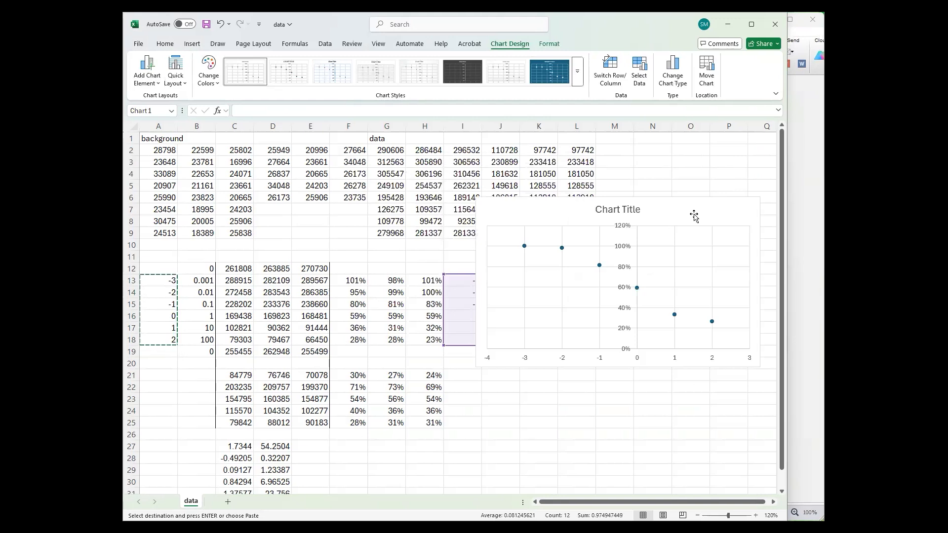
drag(637, 211, 634, 216)
drag(670, 502, 674, 502)
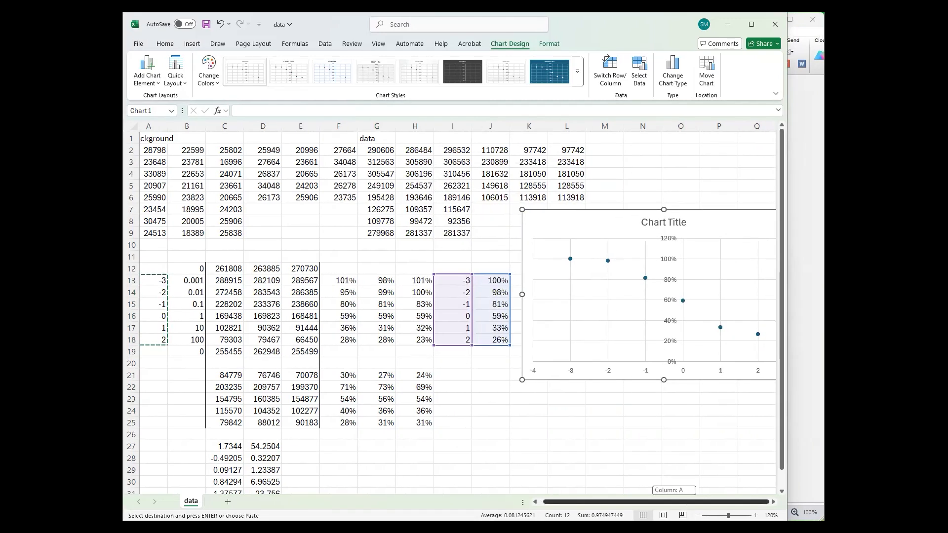
- Add a linear trendline to the scatter chart and display its equation and R-squared value on the chart
click(507, 216)
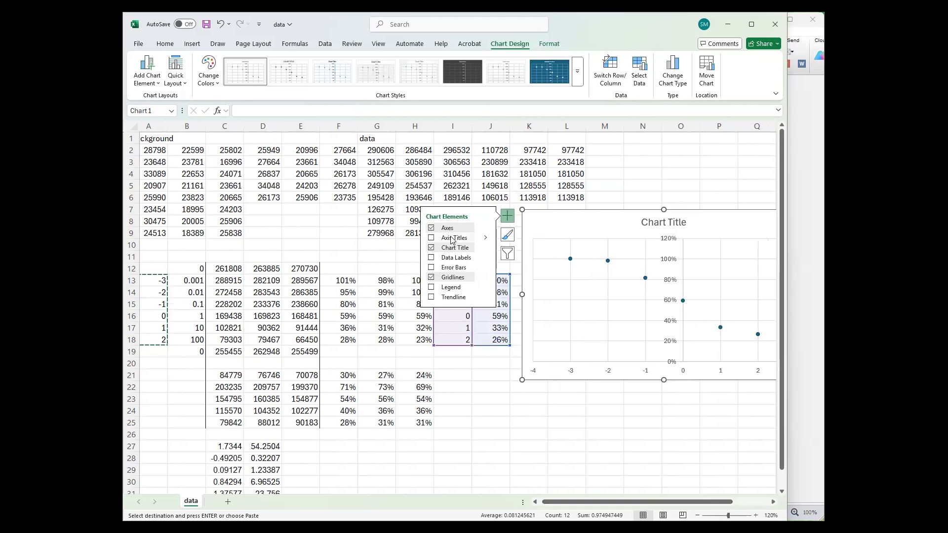
mouse_move(481, 298)
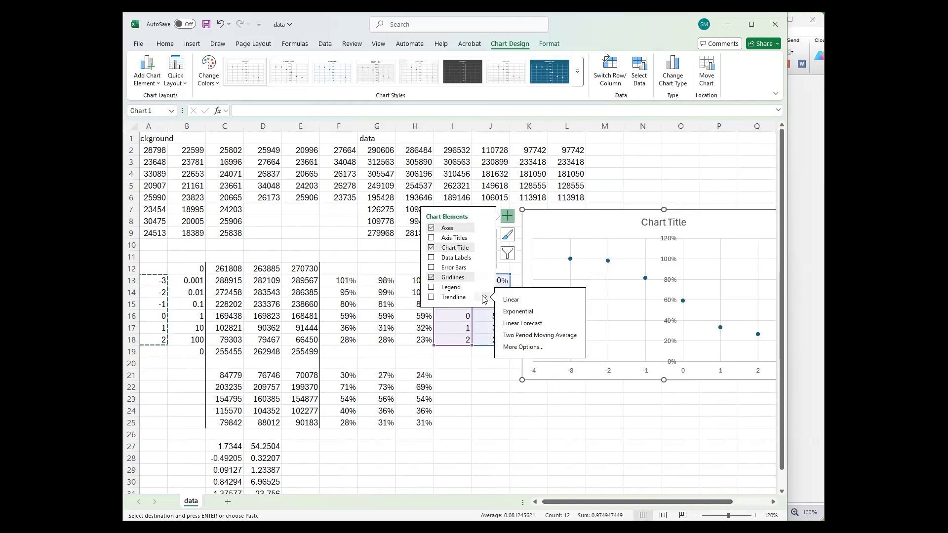
click(514, 303)
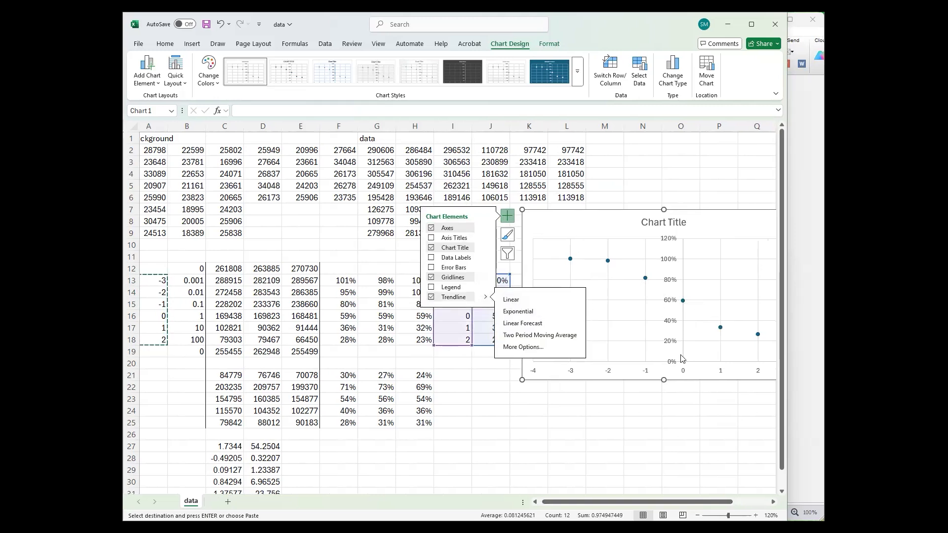
click(524, 347)
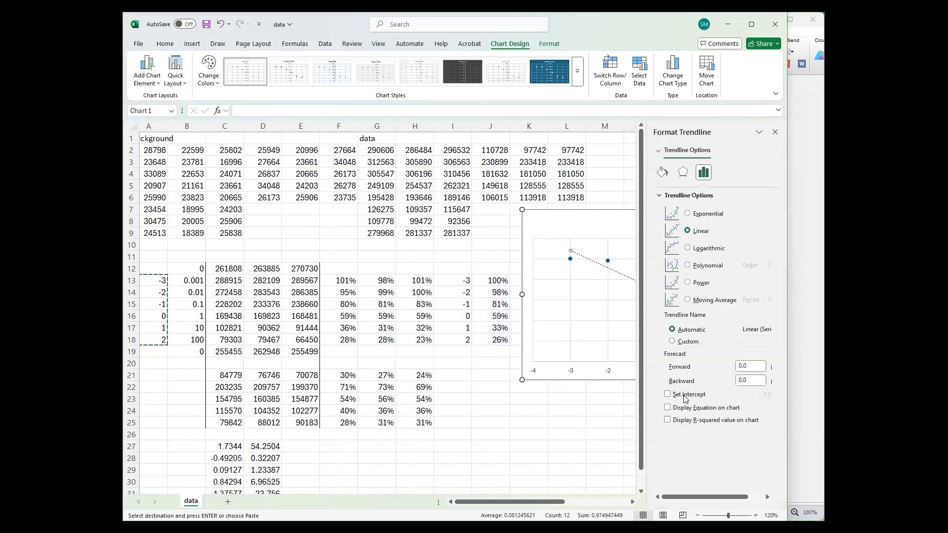
click(688, 409)
click(690, 421)
click(563, 424)
- Move the trendline equation label to the lower-left area of the plot and close the trendline label formatting
drag(540, 502, 591, 501)
click(532, 327)
drag(532, 327, 387, 335)
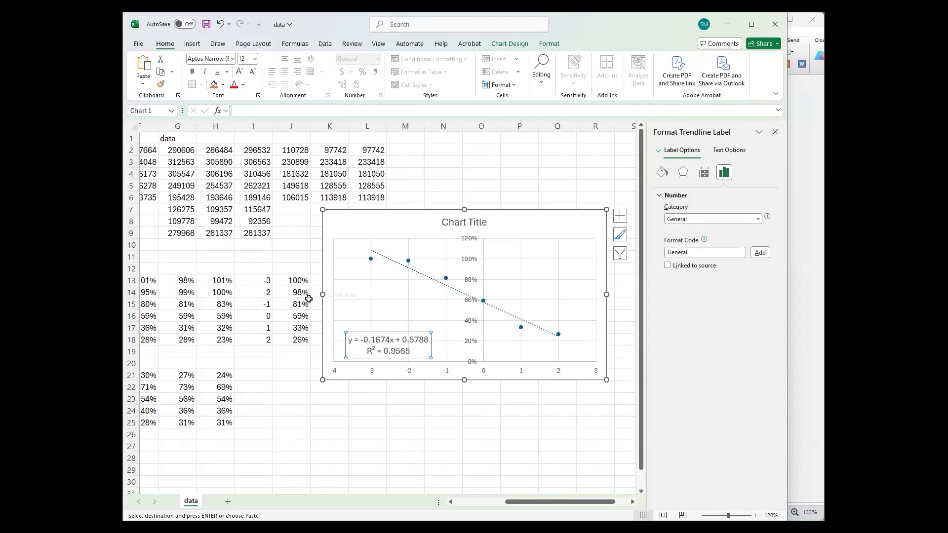
drag(537, 501, 530, 502)
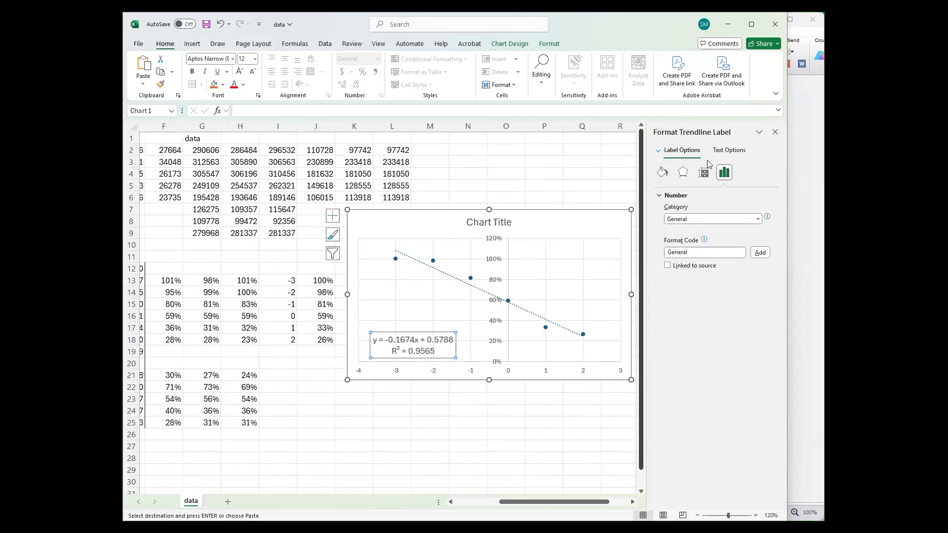
click(775, 133)
drag(613, 502, 595, 501)
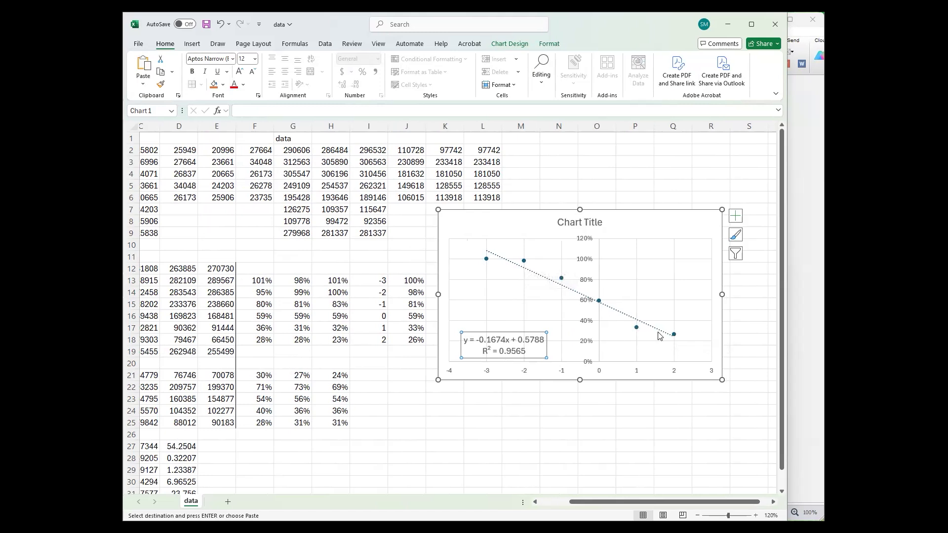
- Delete the averages for the lowest and highest standards, in J13 and J18, to restrict the linear fit
mouse_move(491, 264)
click(407, 279)
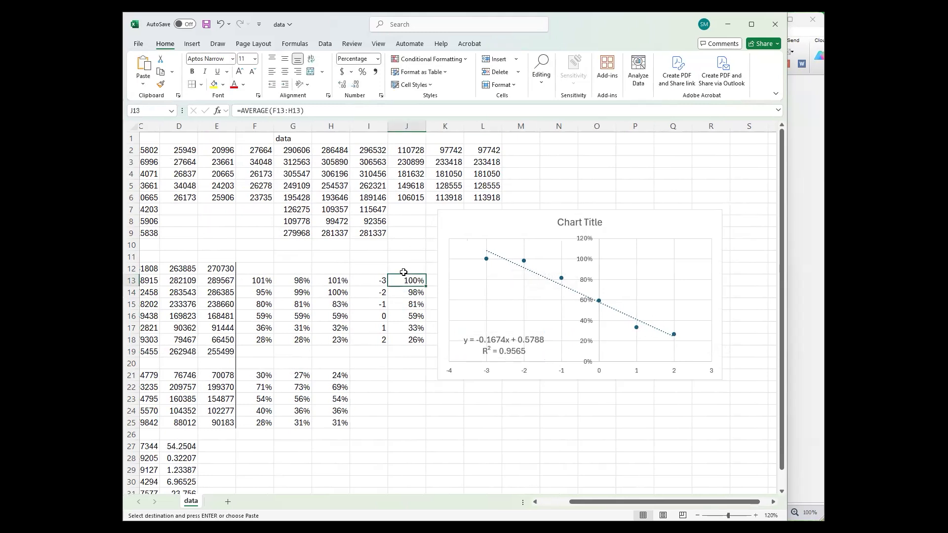
key(Delete)
click(403, 341)
key(Delete)
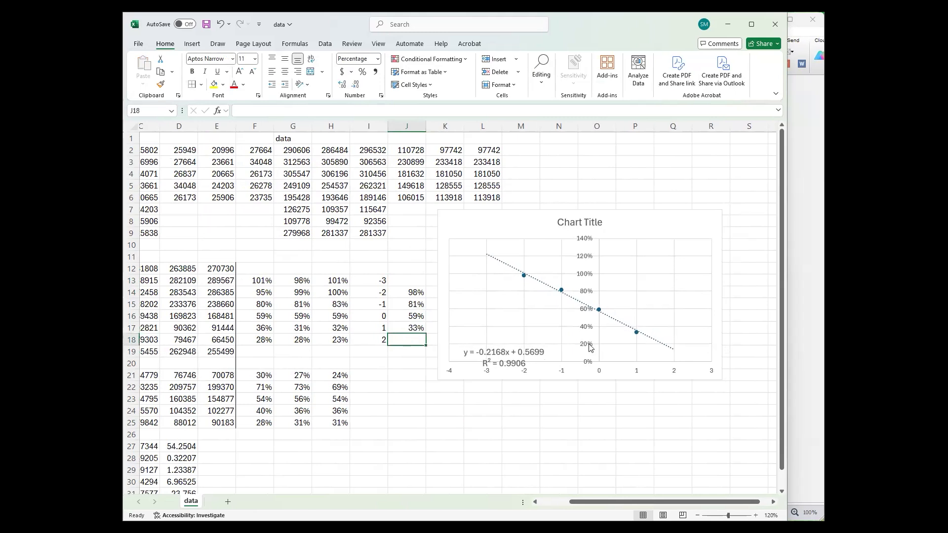
- Move the trendline equation and R-squared label slightly up inside the plot so it clears the horizontal axis, and deselect the chart
drag(515, 353, 512, 332)
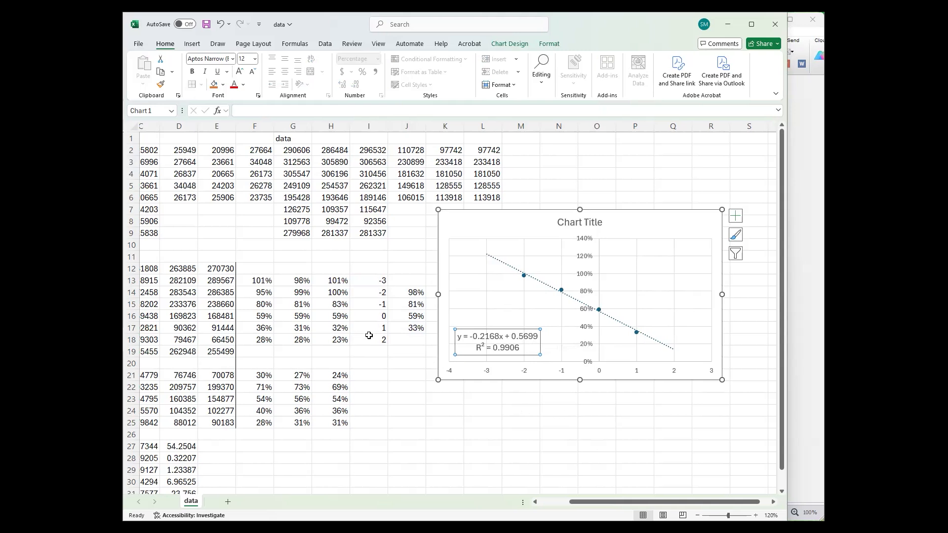
click(421, 293)
click(414, 328)
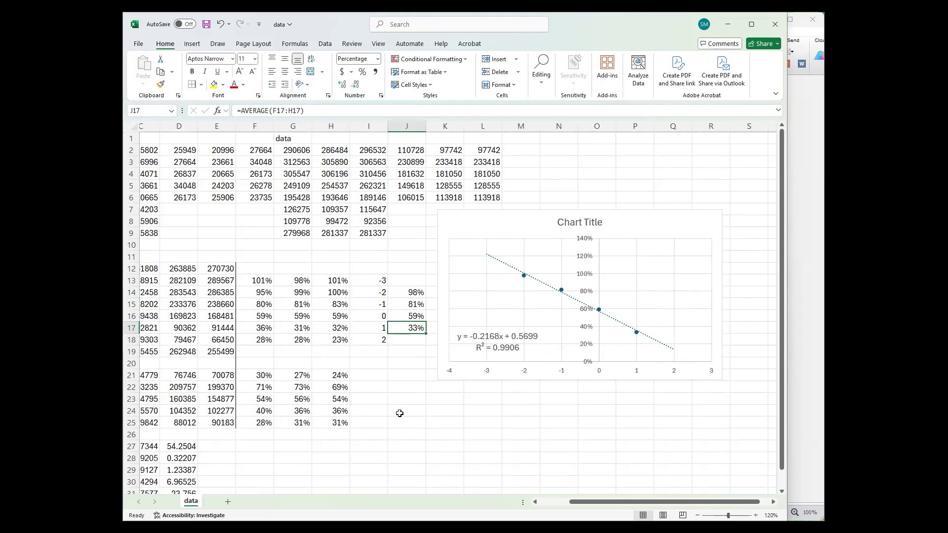
- Examine the unknowns' percentages in F25:H25 and F21:H21 against the linear standard curve and its equation
click(345, 425)
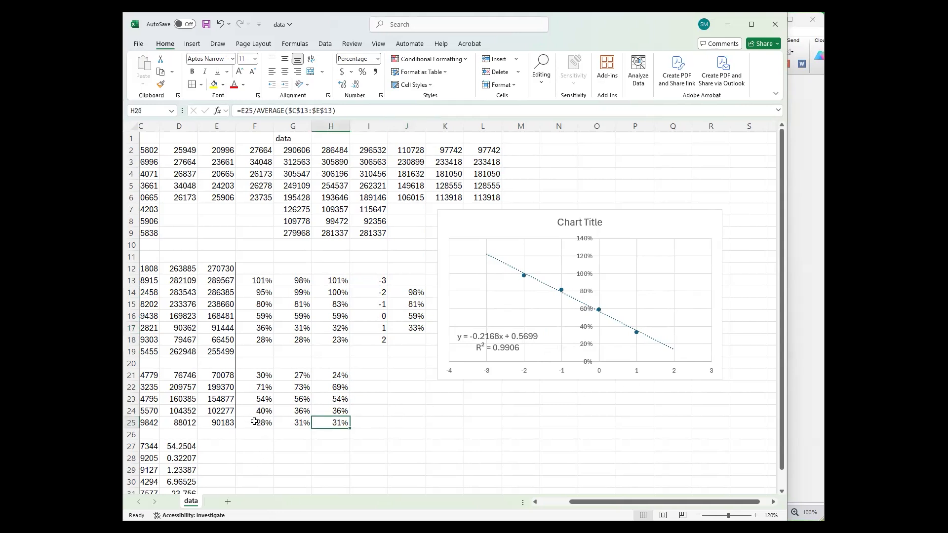
drag(256, 424, 341, 425)
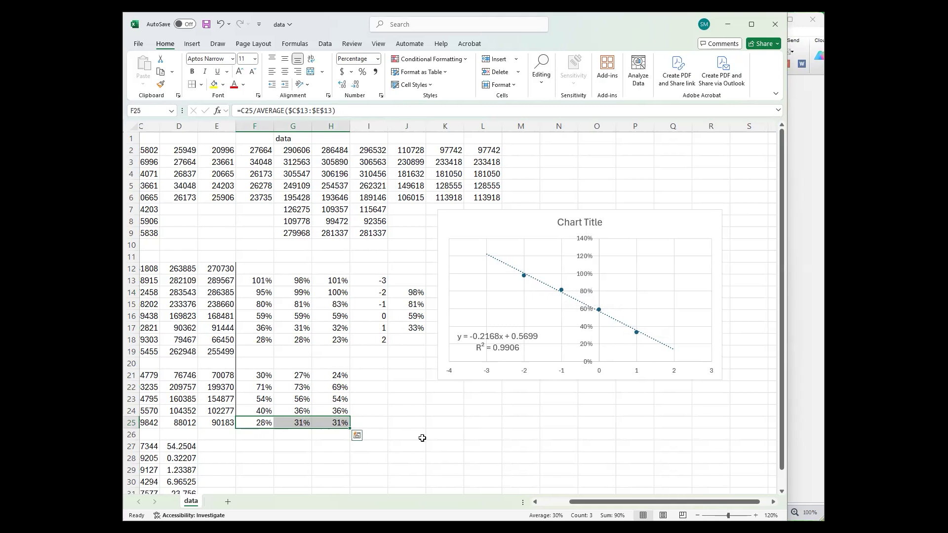
scroll(422, 438, down, 2)
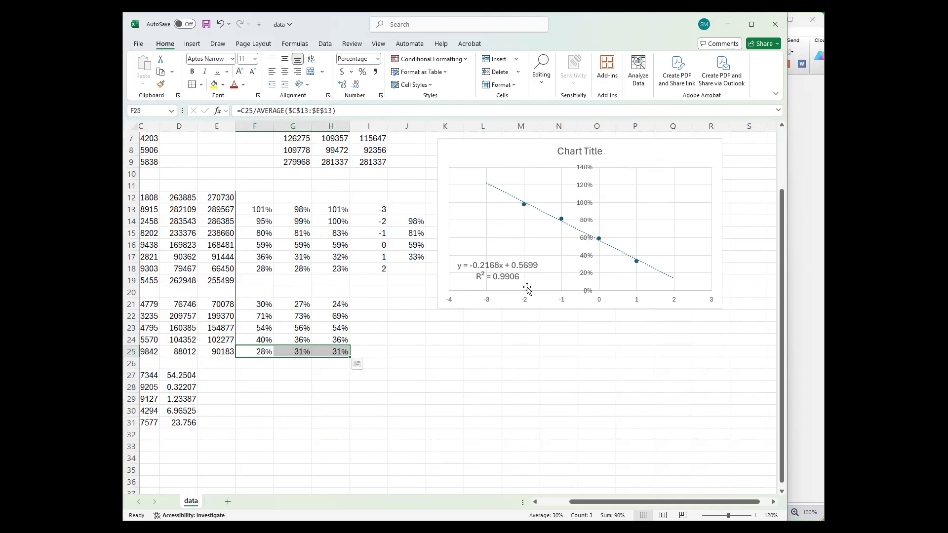
click(398, 305)
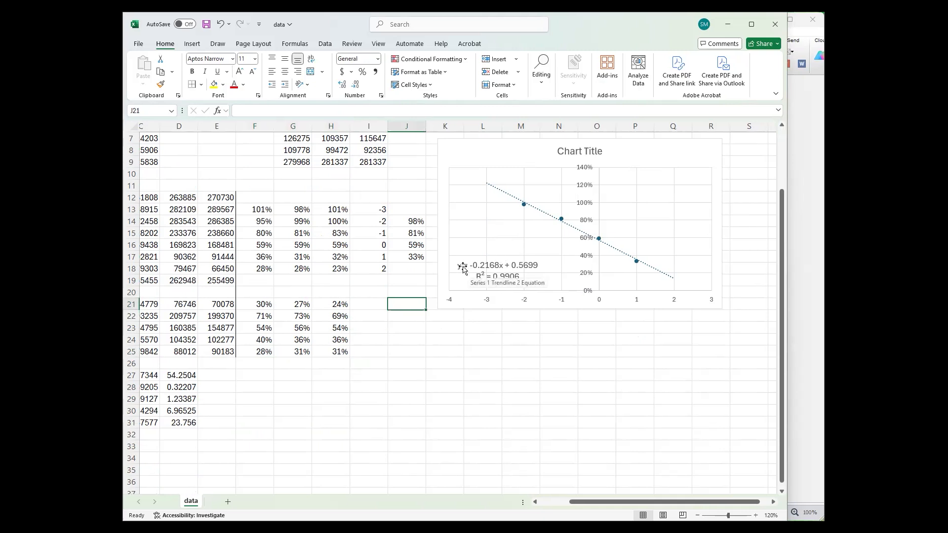
click(255, 304)
click(300, 305)
click(336, 304)
- Calculate the first unknown's log concentration in J21 with =(F21-0.5699)/-0.2168
scroll(400, 304, up, 1)
click(411, 330)
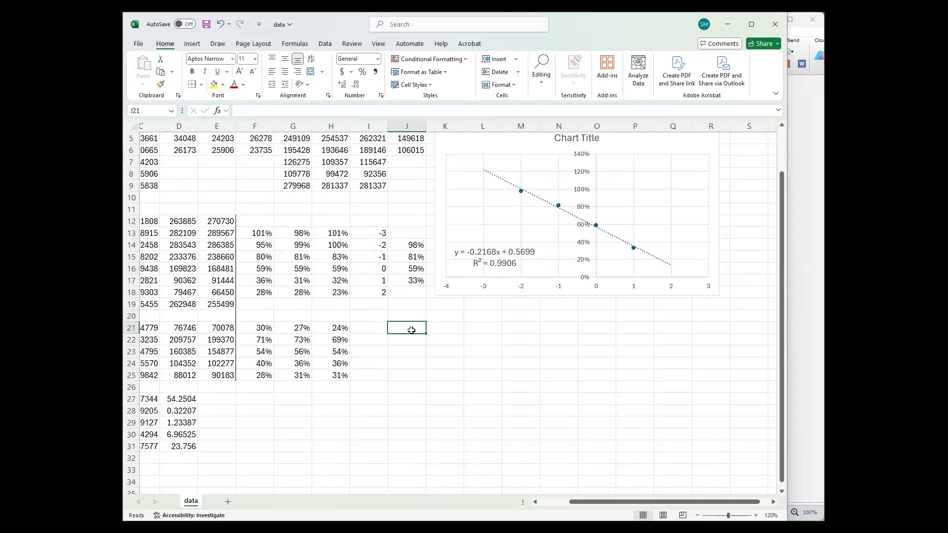
text(=)
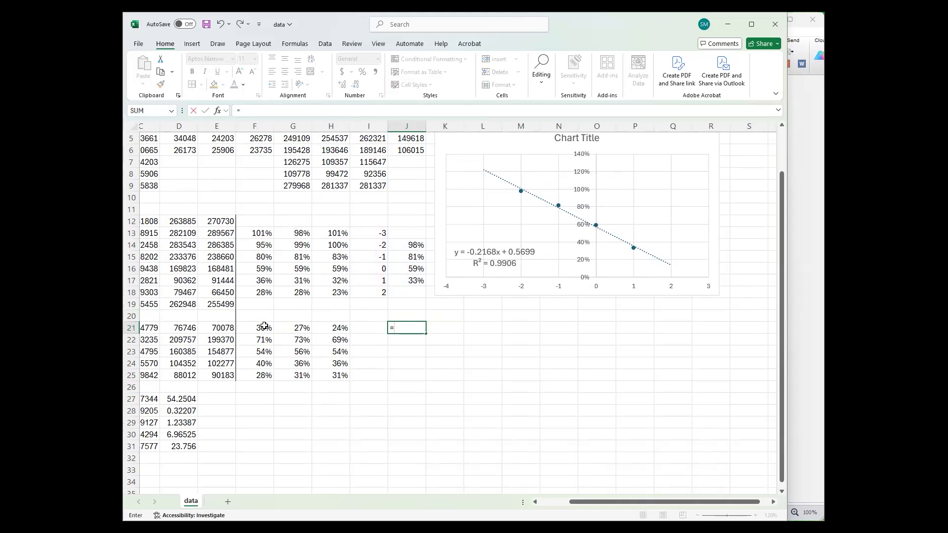
text(()
click(264, 327)
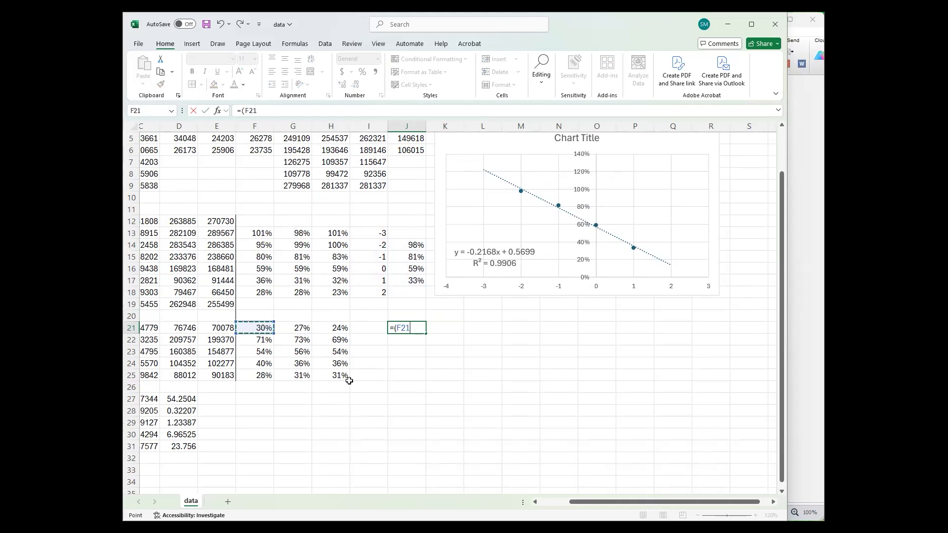
text(-0.5699)/)
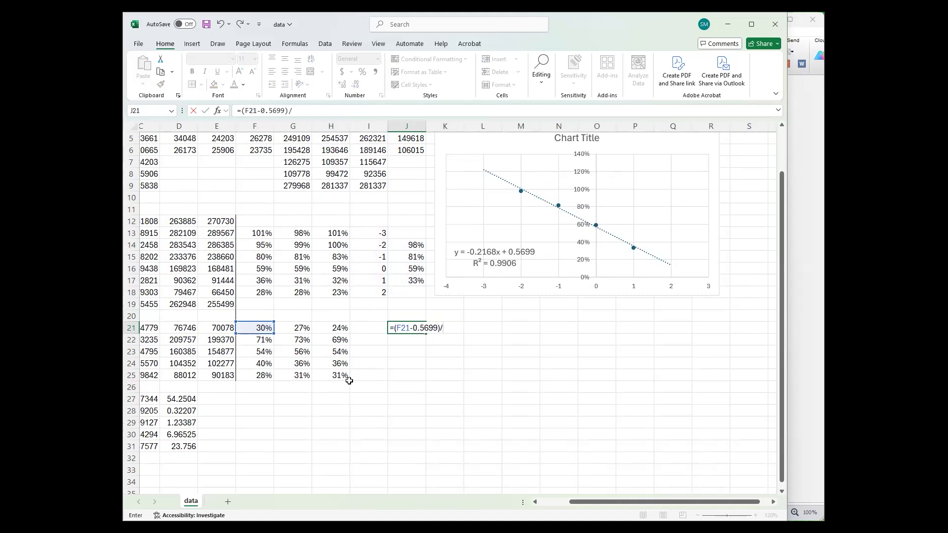
text(0.2168)
key(Return)
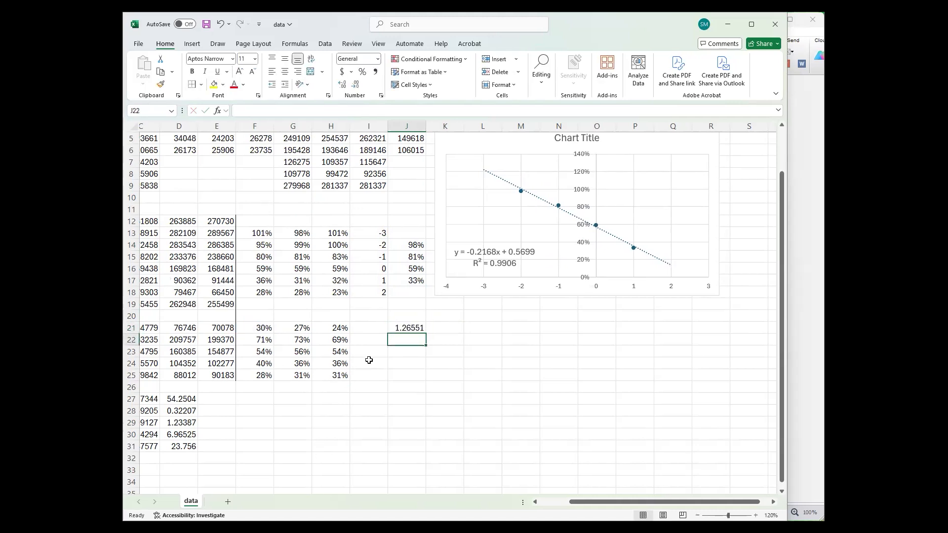
- Fill the log concentration formula from J21 across J21:L25 to cover all unknown replicates
click(422, 329)
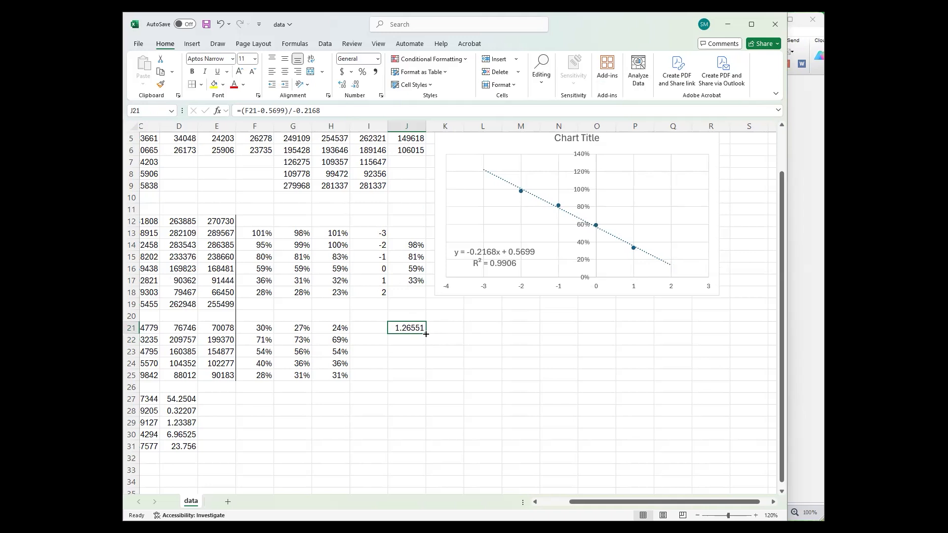
drag(426, 334, 503, 381)
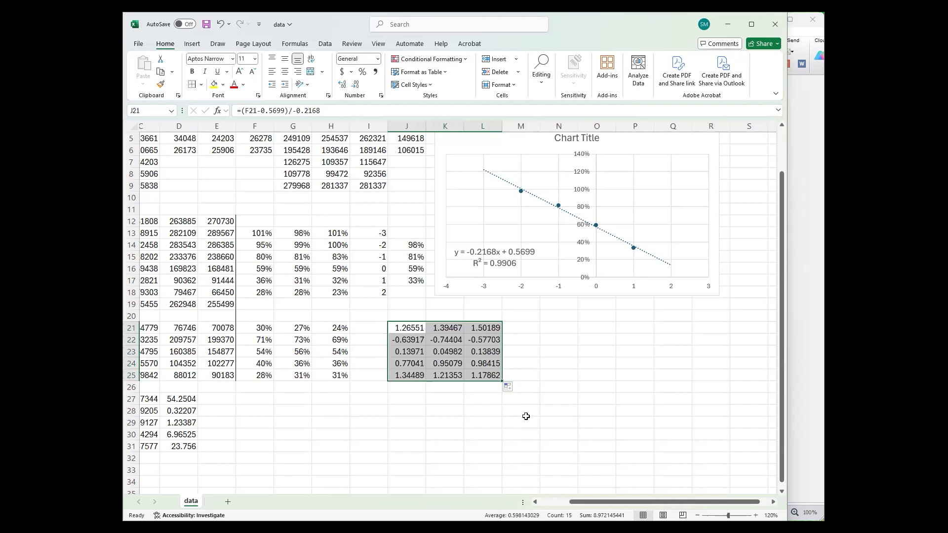
click(451, 455)
click(560, 328)
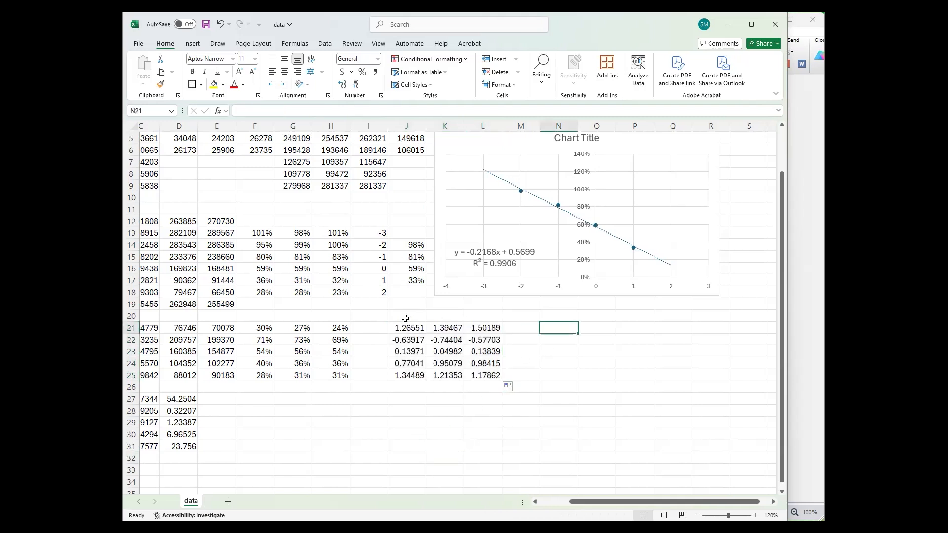
- Label the log concentration block "log []" in J20 and add the heading "[]" in N20
click(409, 318)
text(log [)
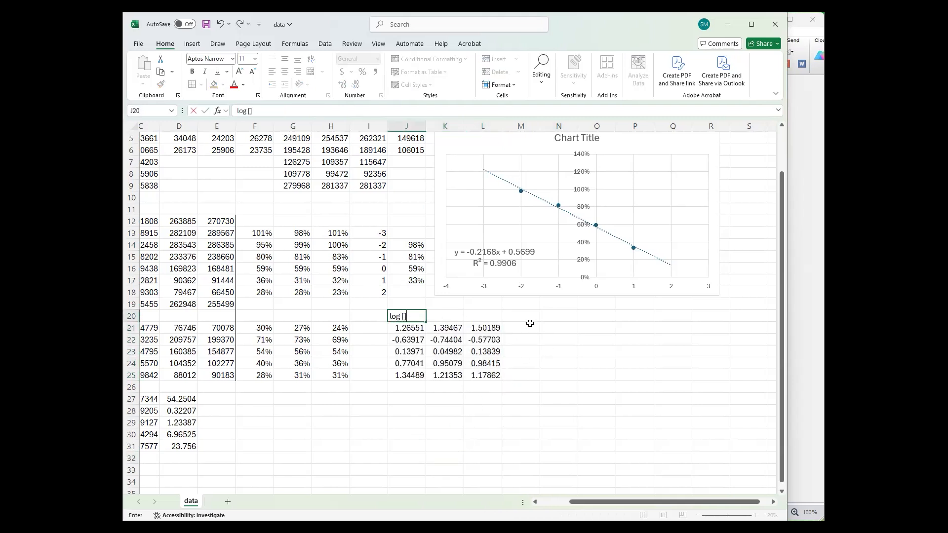
click(557, 316)
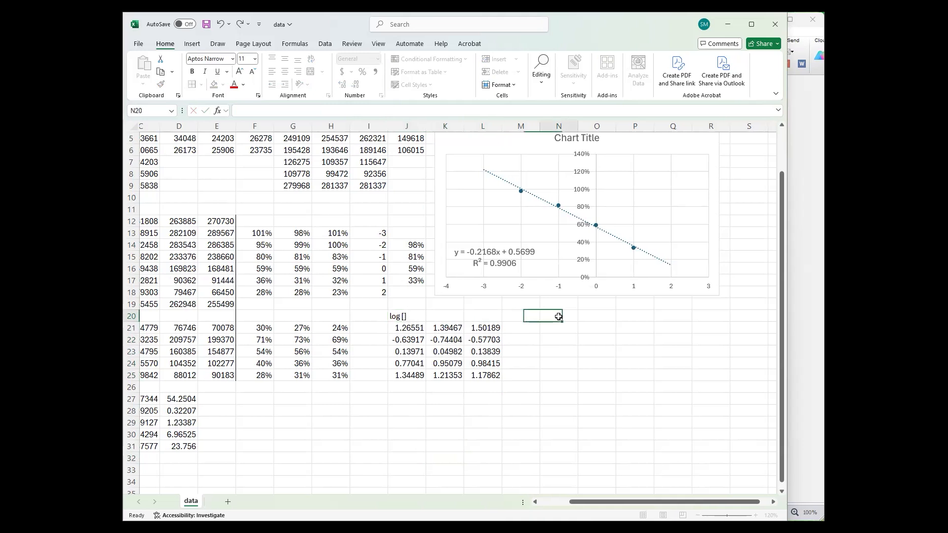
text([])
key(Return)
- Convert the log values to concentrations with =10^J21 in N21 and fill the formula across N21:P25
text(=10)
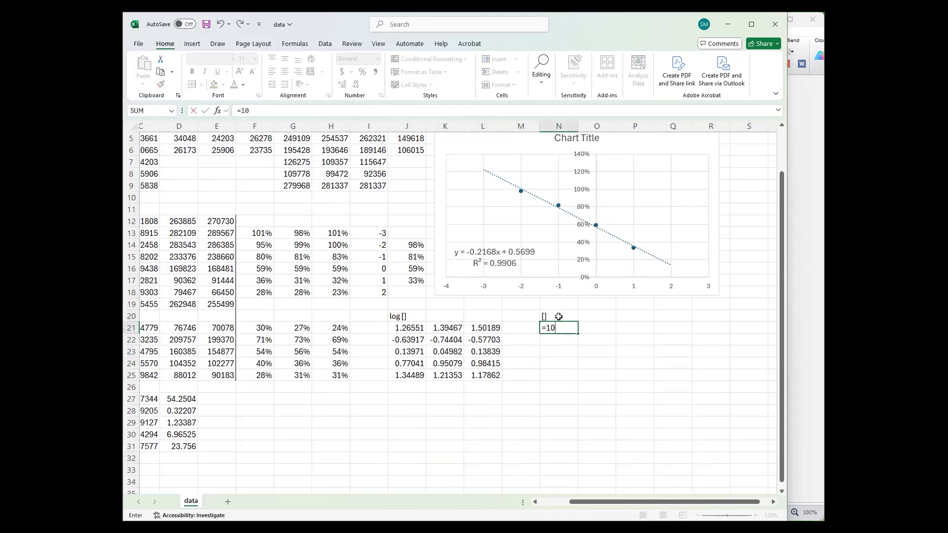
text(^)
click(415, 327)
key(Return)
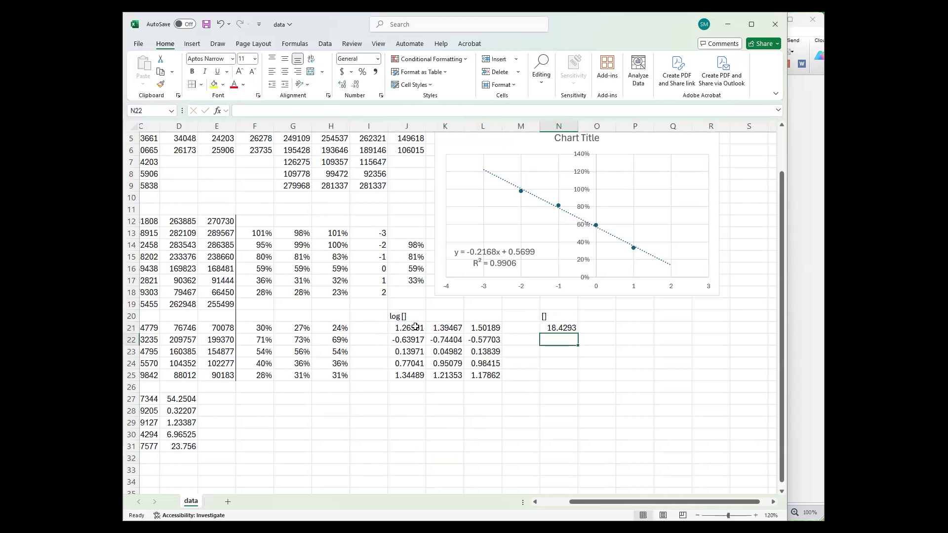
click(561, 327)
drag(577, 335, 657, 381)
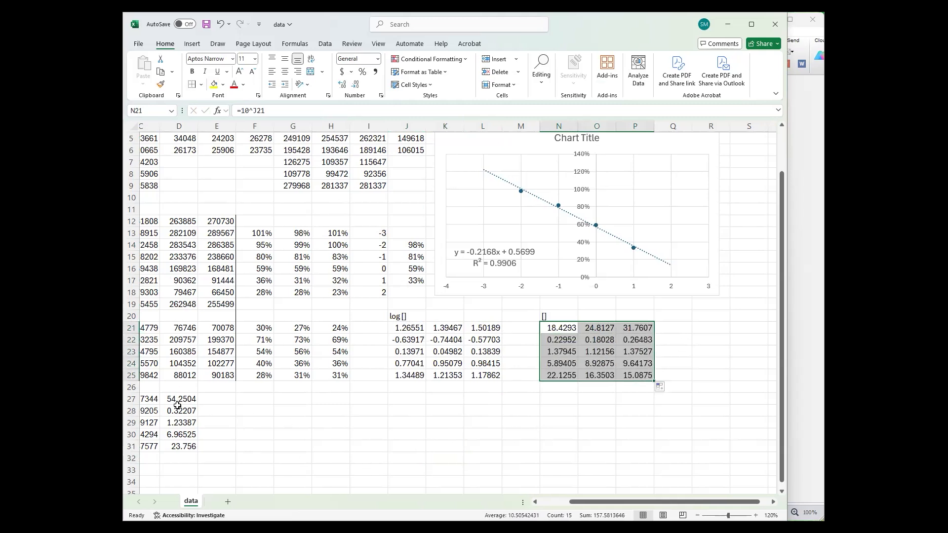
- Average the first unknown's replicates in F27 with =AVERAGE(N21:P21) and fill the formula down to F31
drag(179, 400, 183, 447)
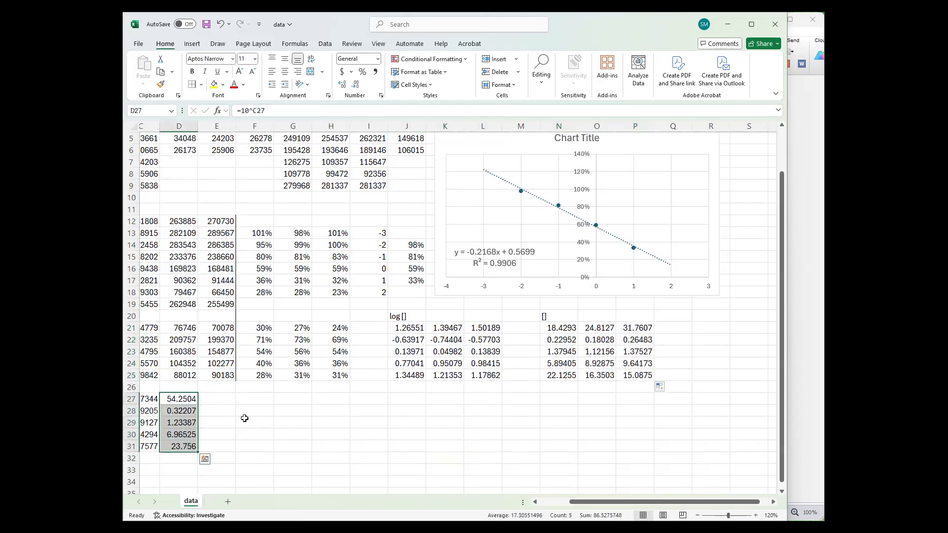
click(254, 404)
text(=)
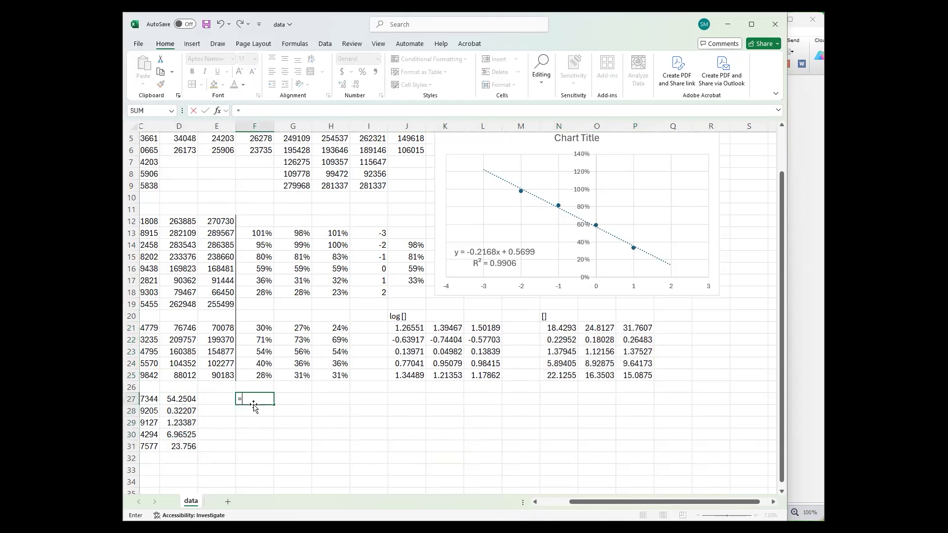
text(average)
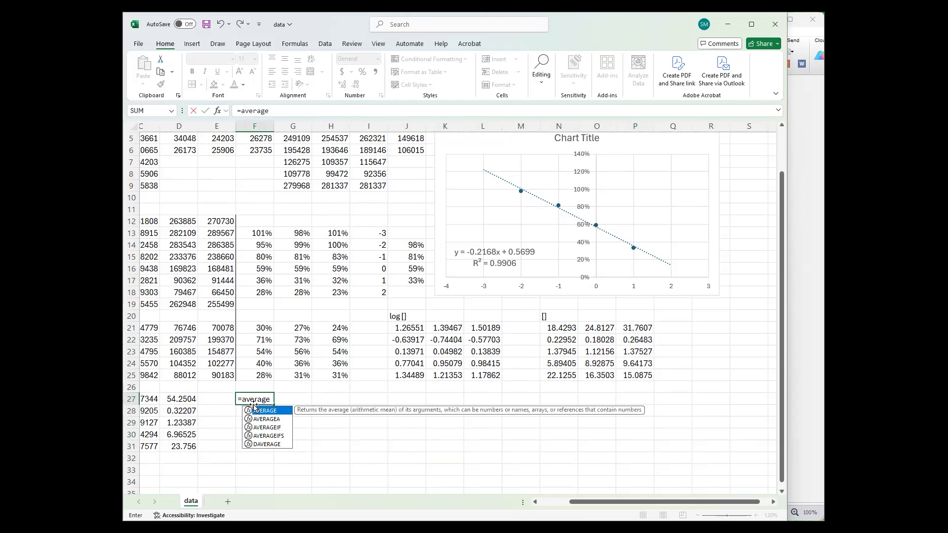
text(()
click(557, 327)
shift+click(632, 328)
text())
key(Return)
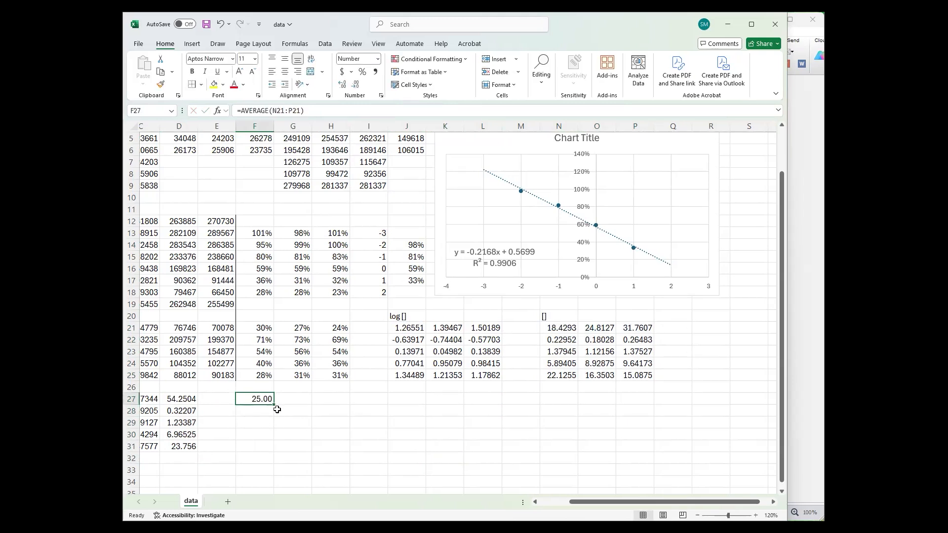
drag(274, 406, 257, 450)
click(329, 447)
- Compare the sigmoidal and linear concentrations in rows 29 and 28, checking the matching percentages in F23:H23 and F22:H22
drag(181, 424, 251, 423)
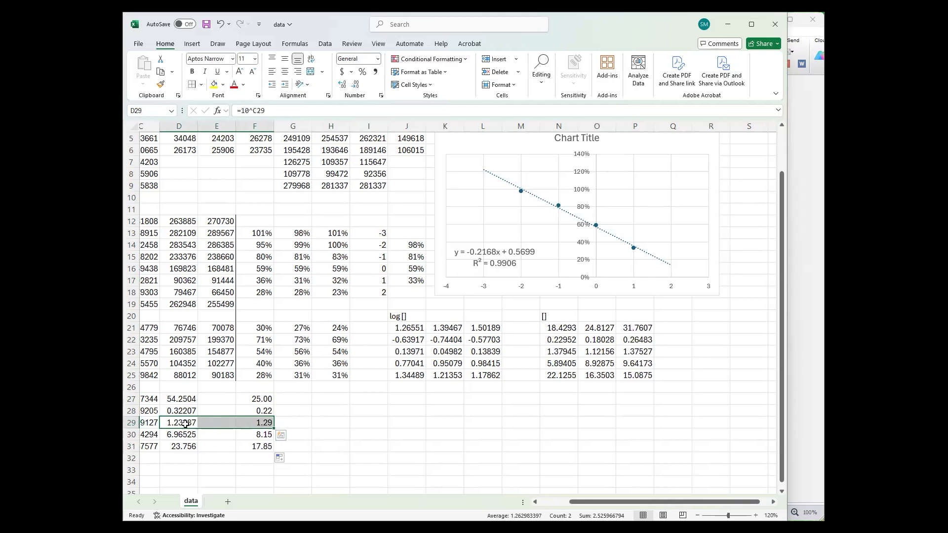
drag(262, 351, 341, 352)
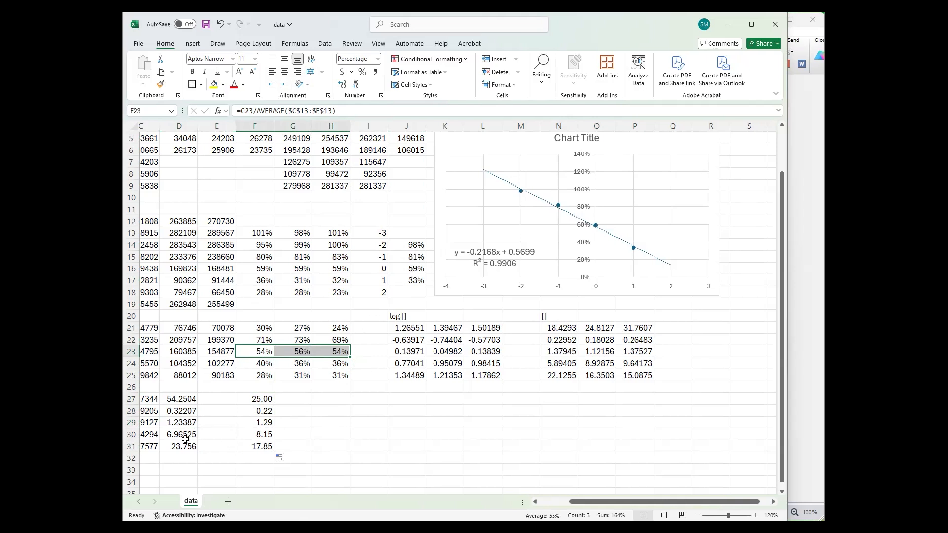
drag(183, 410, 269, 411)
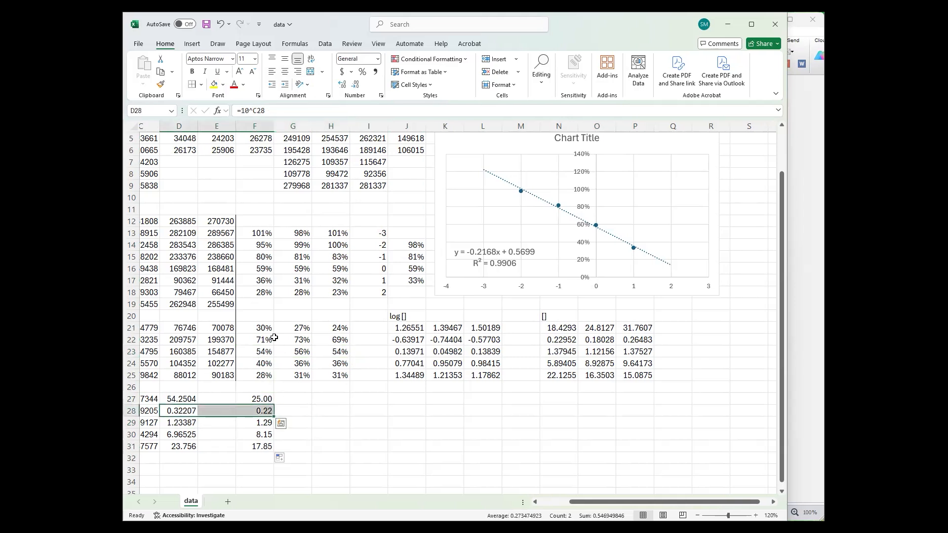
drag(271, 338, 323, 340)
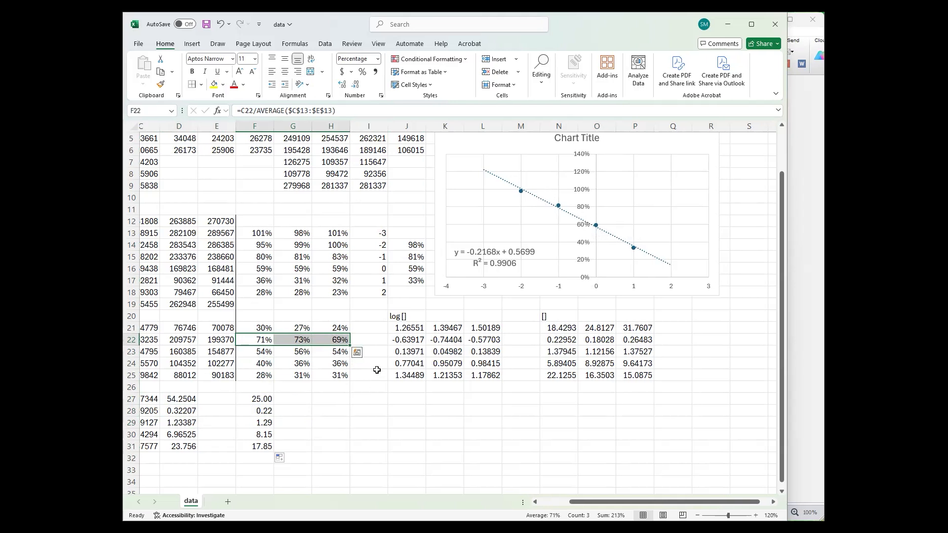
drag(181, 409, 246, 409)
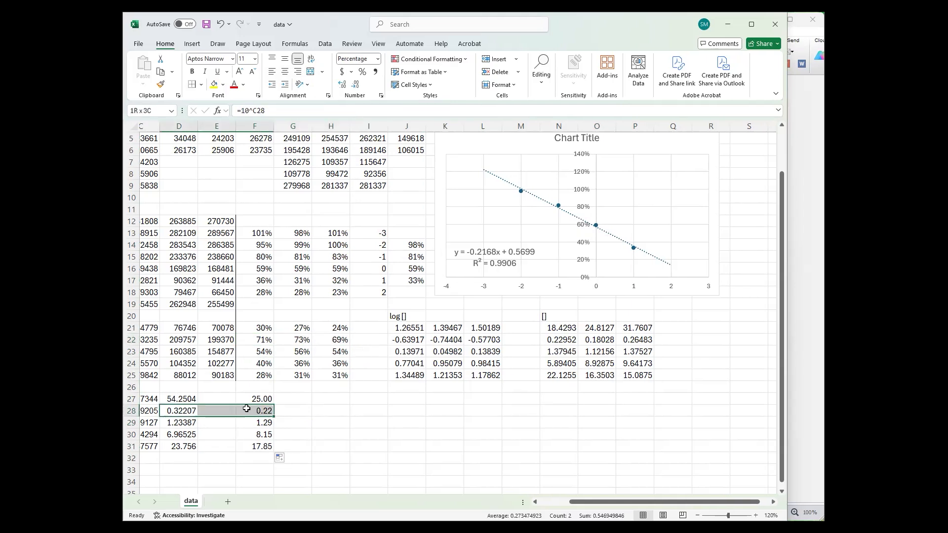
- Compare D27 with F27, and check the log values in J21:L21 and J25:L25 against the standards in I17 and I18
click(180, 397)
click(248, 399)
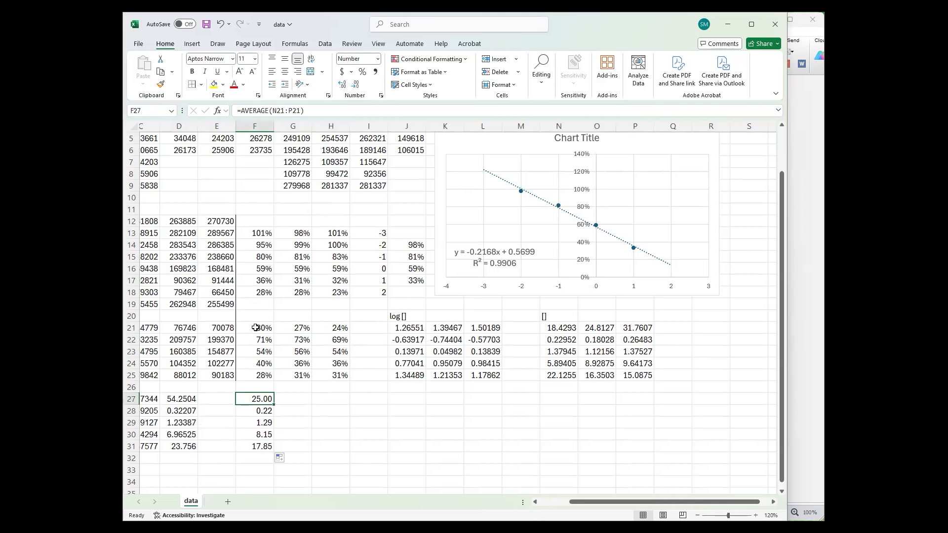
drag(255, 328, 293, 328)
drag(410, 328, 486, 327)
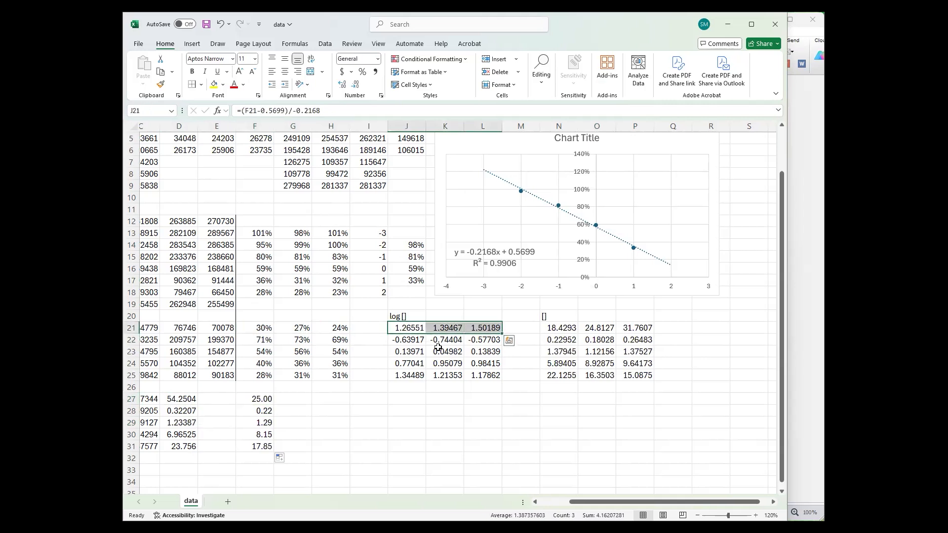
drag(404, 376, 482, 377)
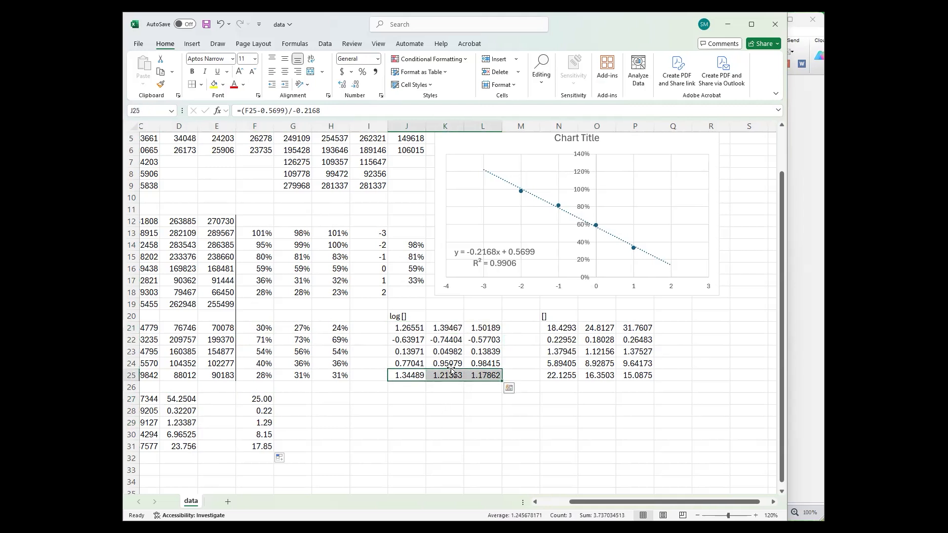
click(380, 280)
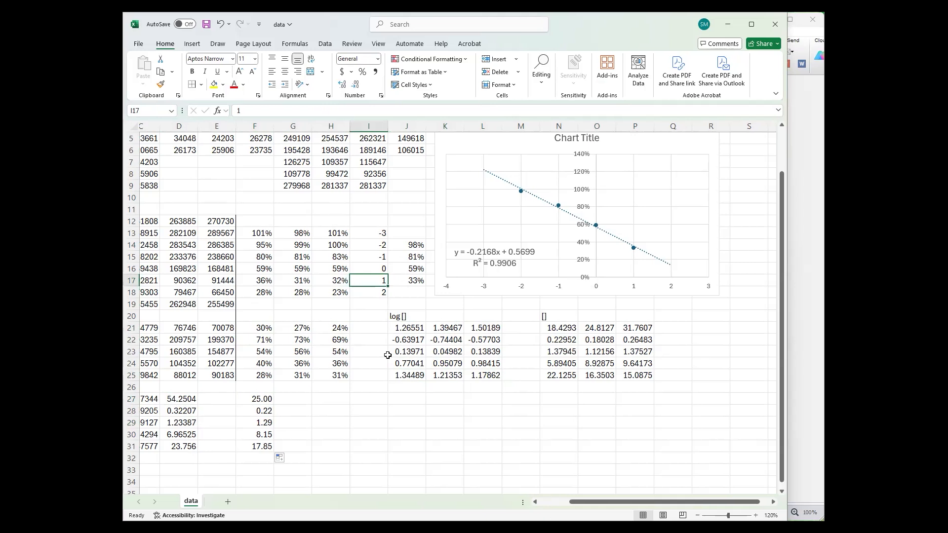
click(373, 291)
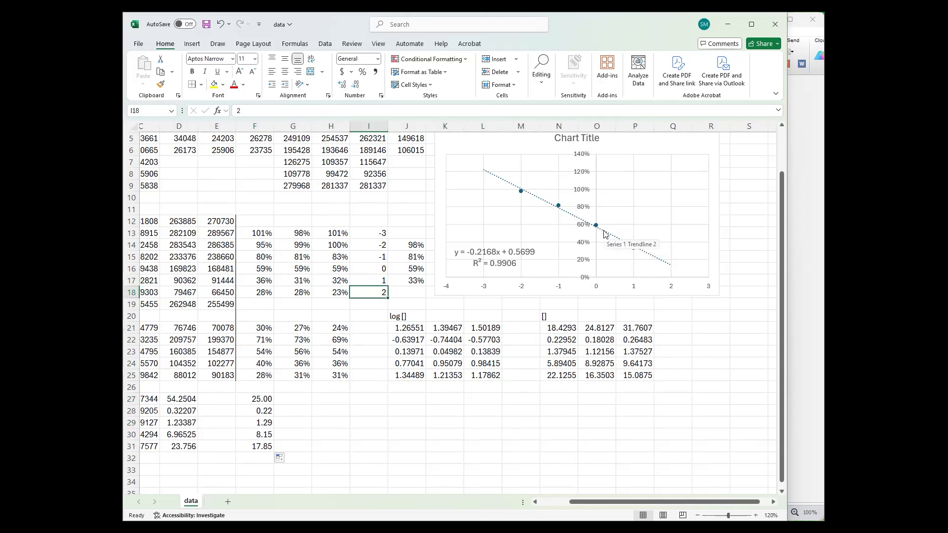
- Compare the sigmoidal curve results in C27:D31 with the linear curve averages in F27:F31
drag(642, 502, 611, 502)
drag(228, 399, 397, 448)
click(538, 434)
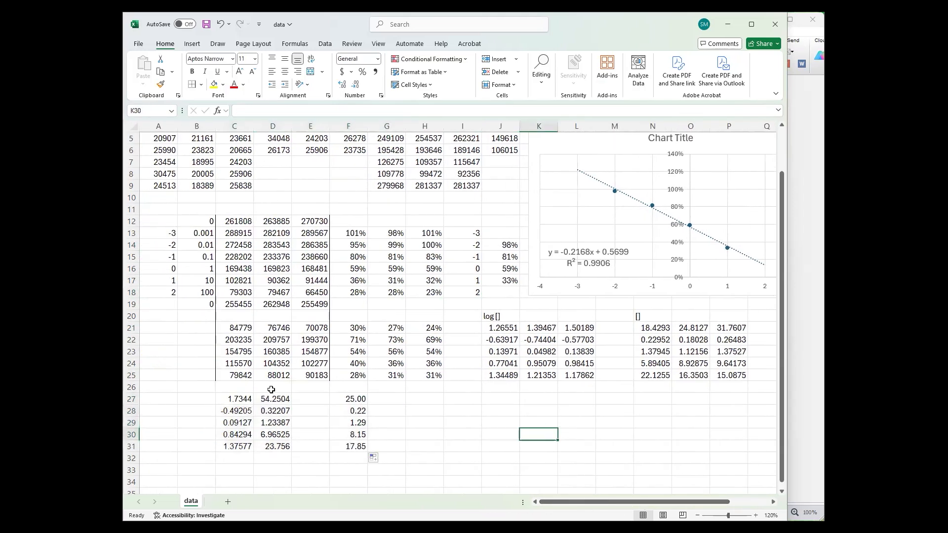
drag(232, 398, 268, 446)
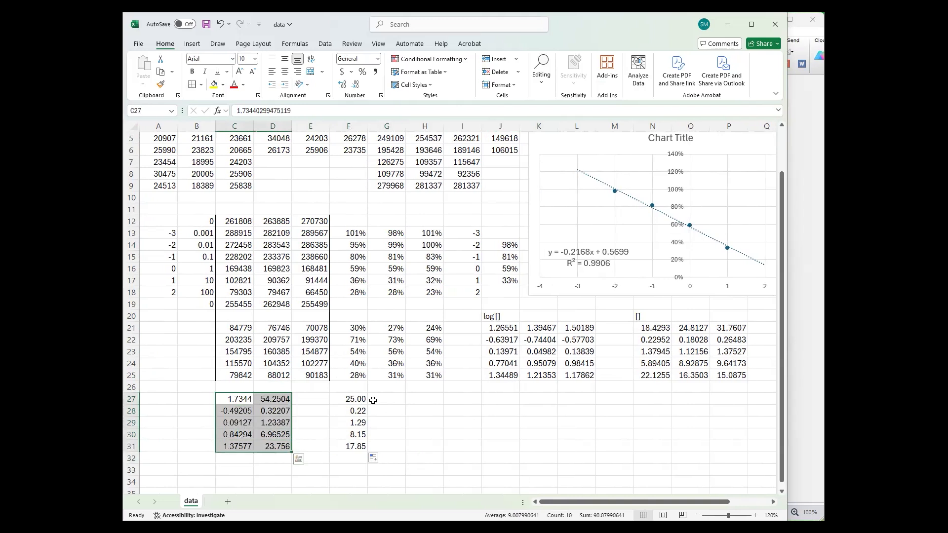
drag(359, 398, 363, 448)
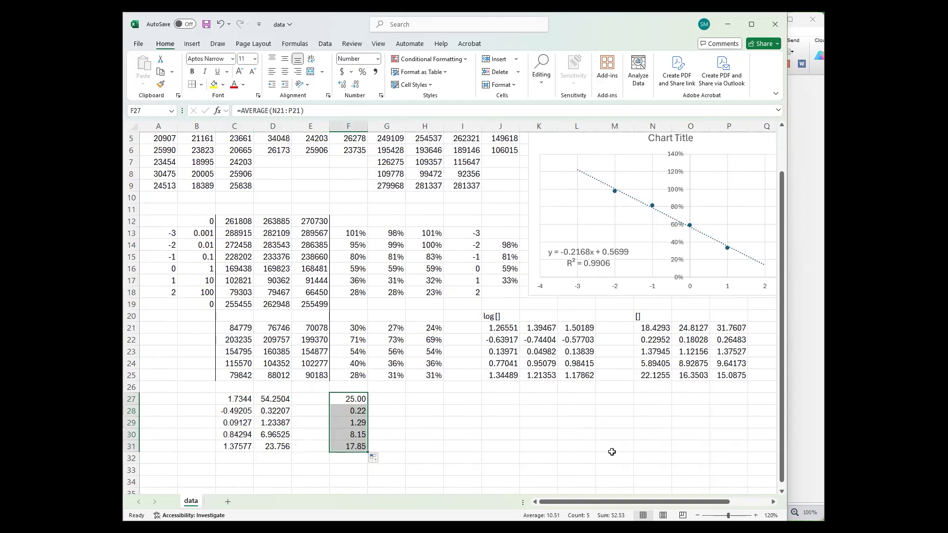